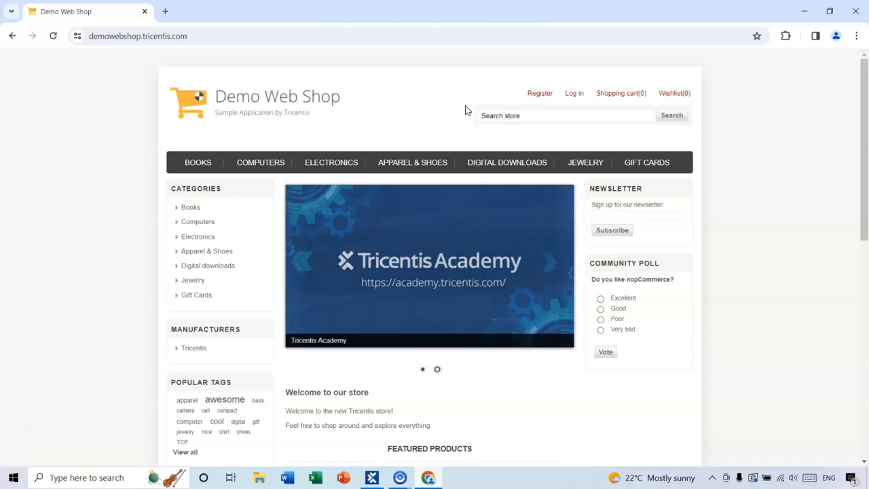
- Open the Demo Web Shop registration page, then switch to Tosca Commander
click(541, 94)
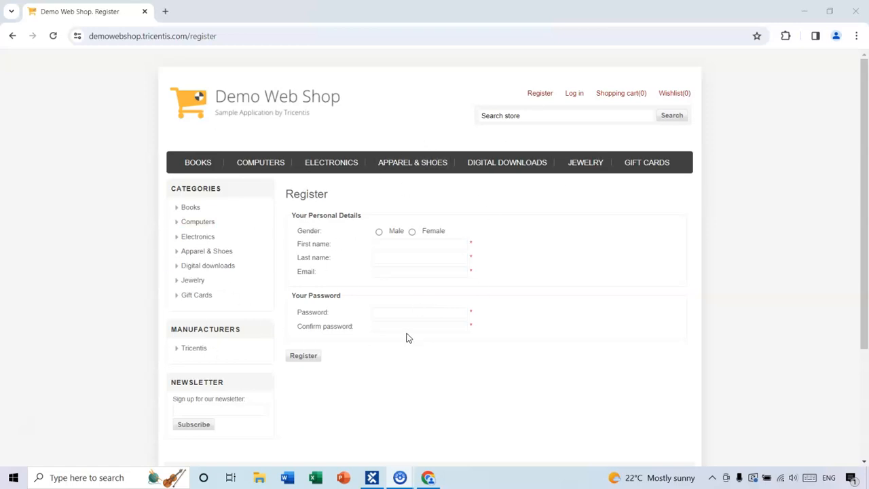
mouse_move(399, 480)
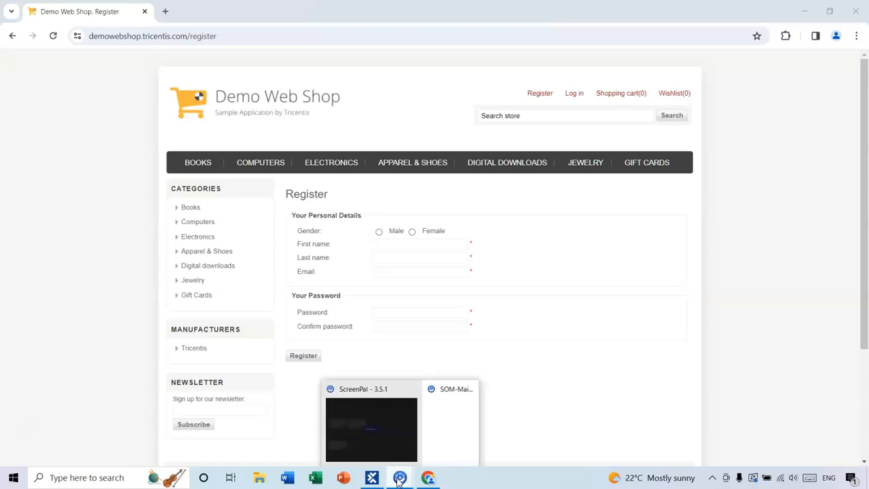
click(372, 478)
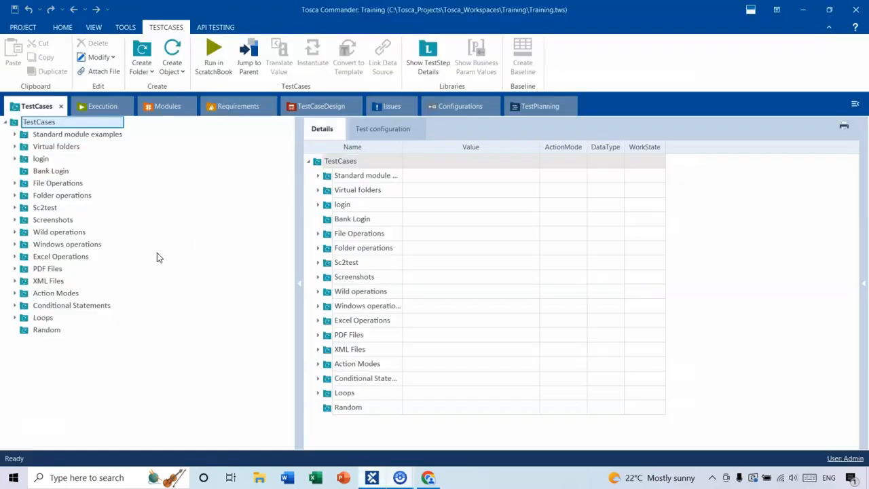
- Inspect the Demo site -Register2 module in the Random modules folder
click(168, 107)
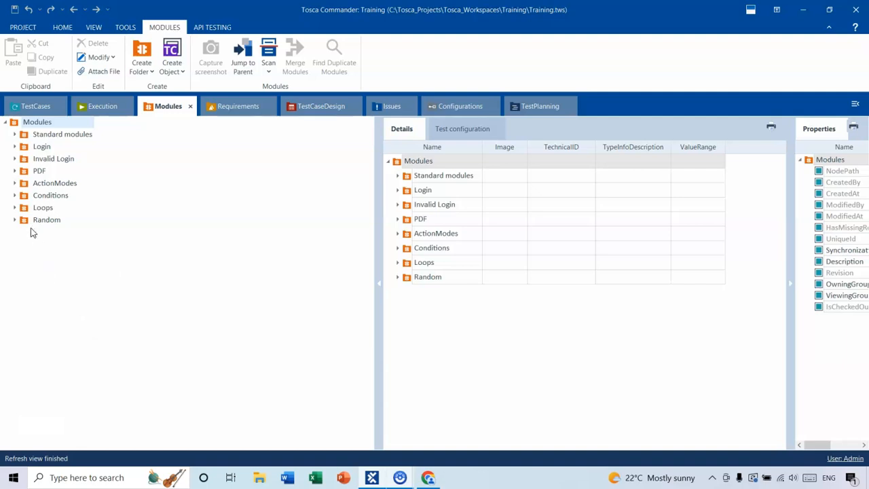
click(15, 219)
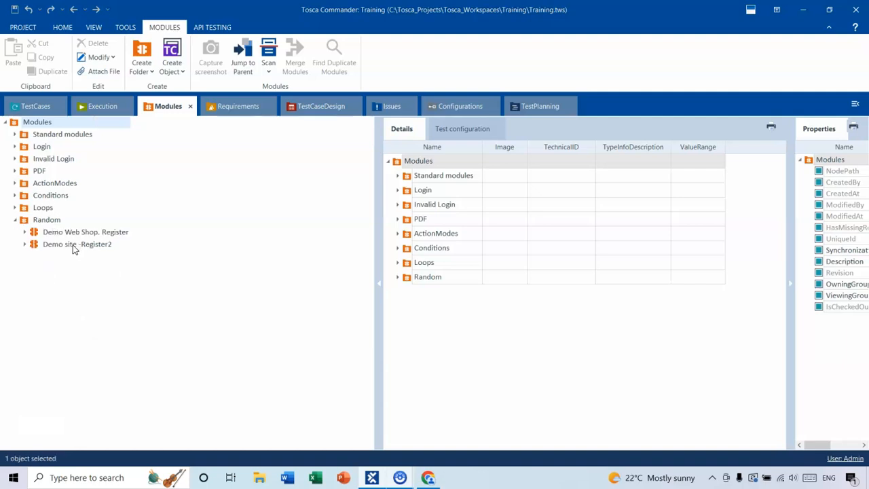
click(72, 246)
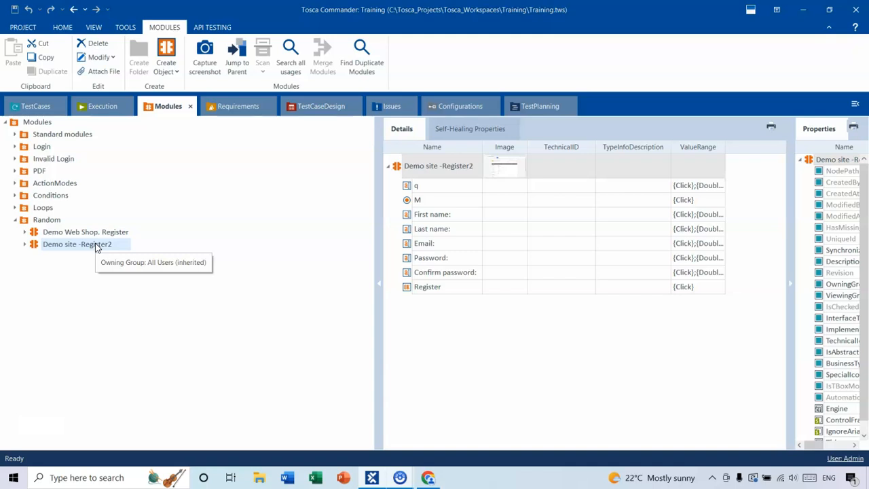
- Create a new test case named Random sample TC in the Random test case folder
click(39, 105)
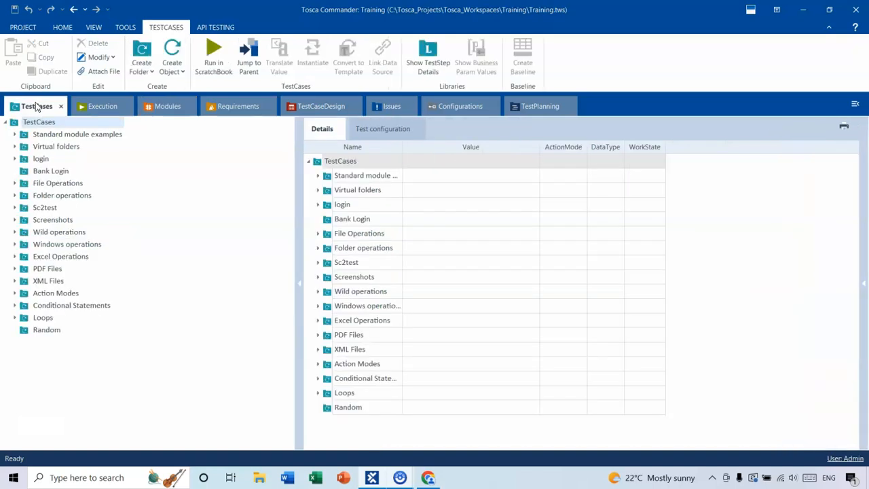
click(49, 332)
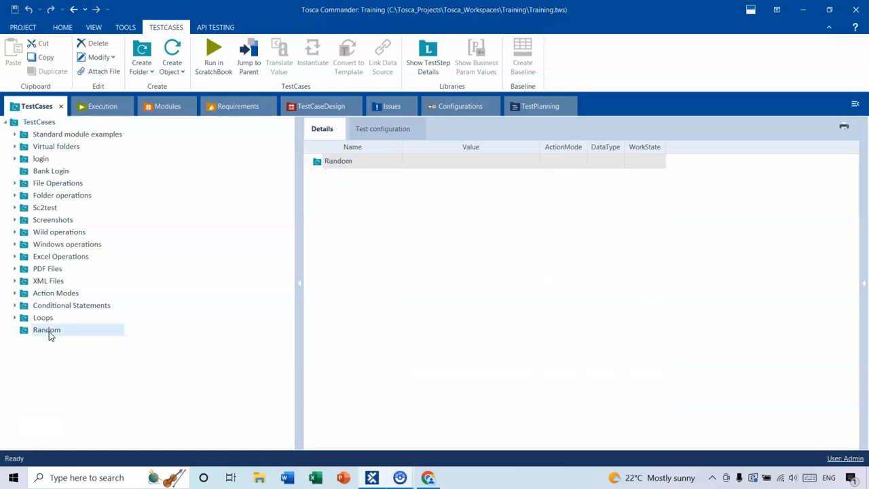
right_click(71, 330)
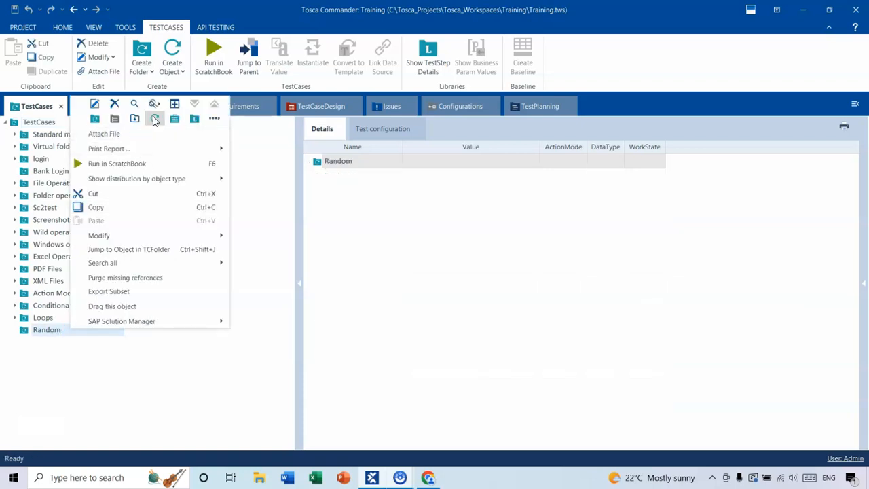
click(155, 119)
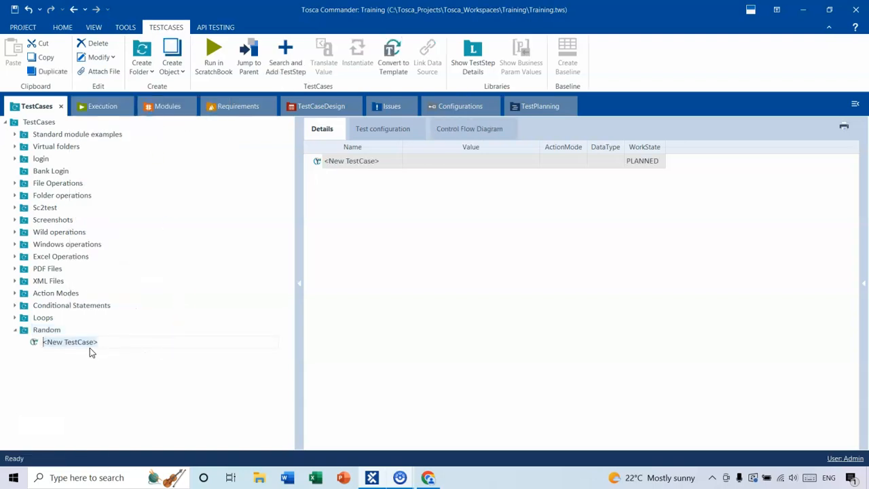
text(Random sample TC)
key(Return)
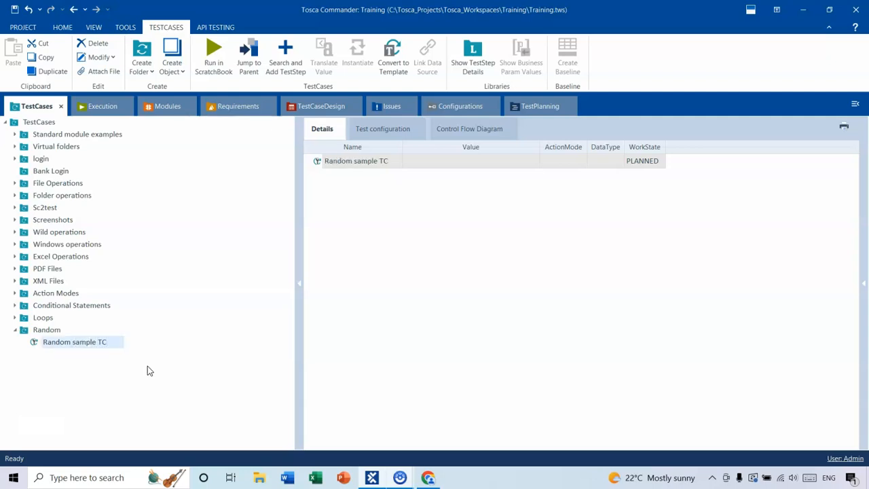
right_click(113, 346)
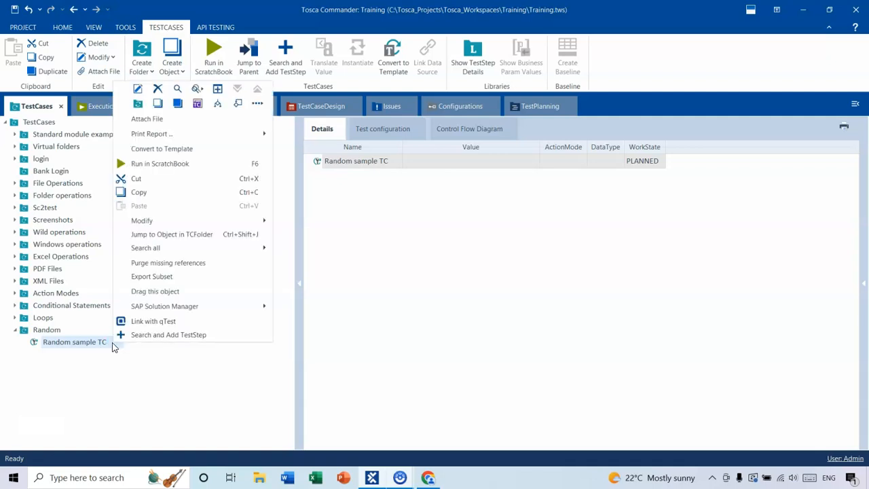
click(151, 335)
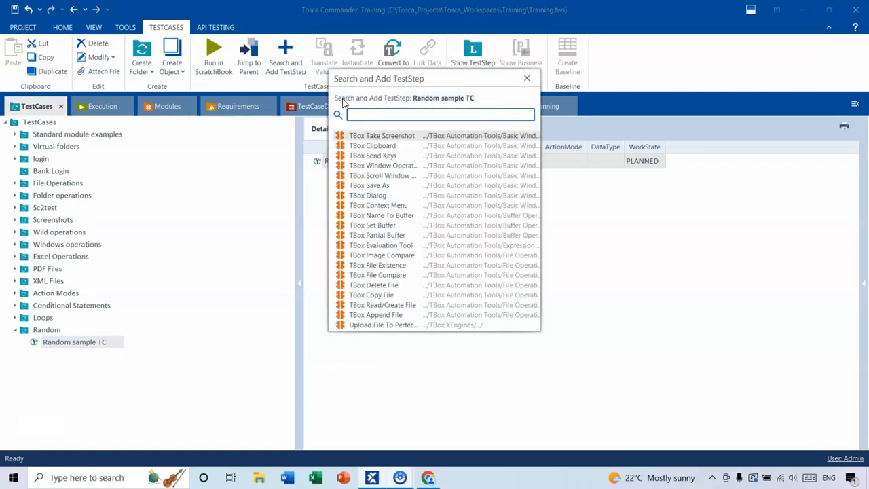
click(534, 79)
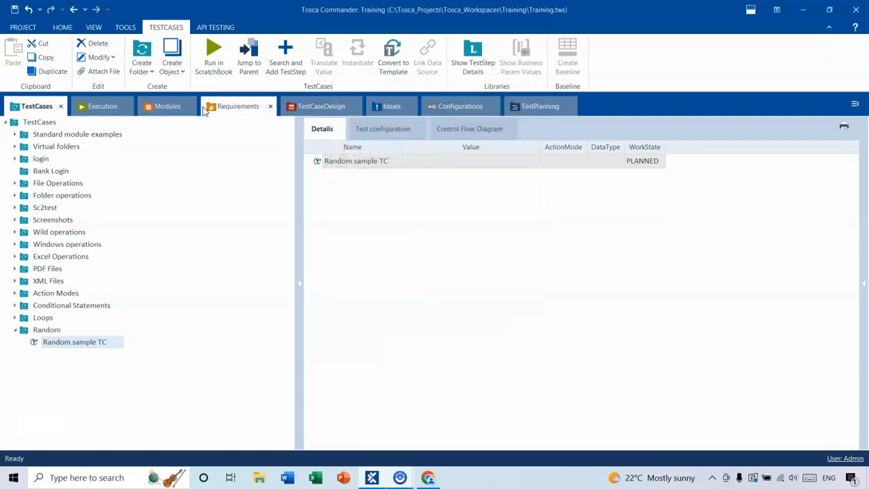
- Add the Demo site -Register2 module as a test step to Random sample TC
click(182, 109)
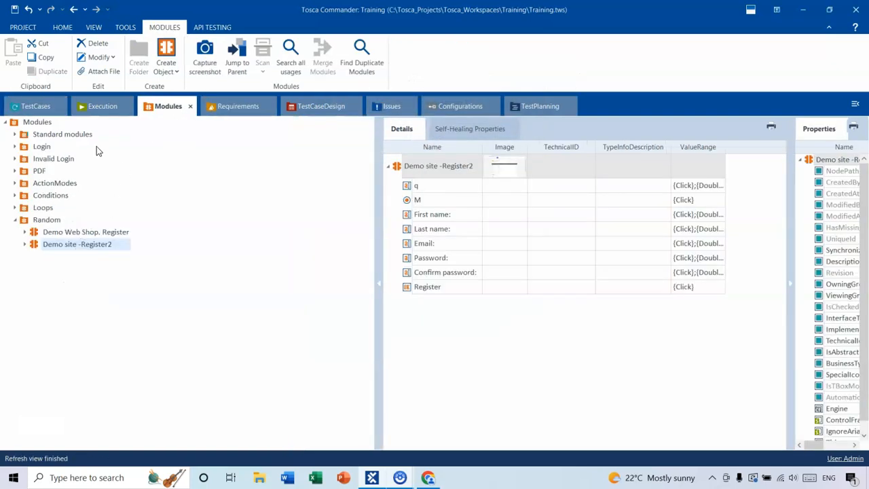
click(42, 107)
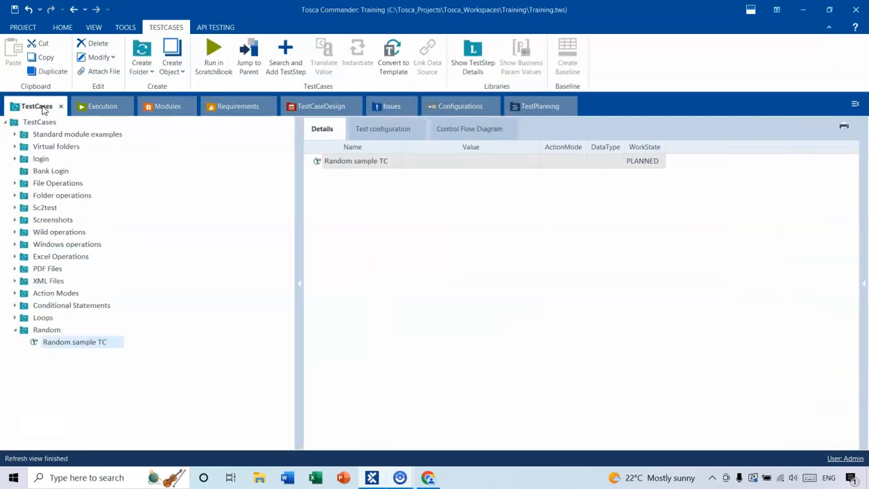
right_click(101, 341)
click(139, 334)
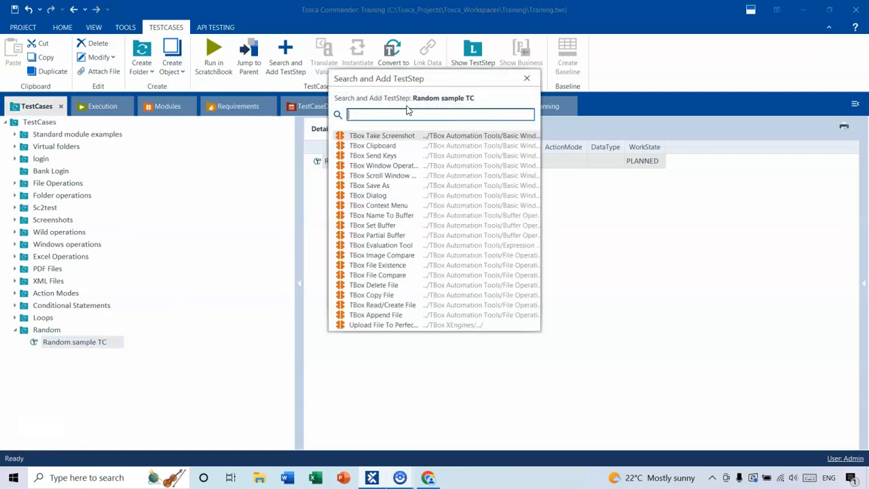
text(demo s)
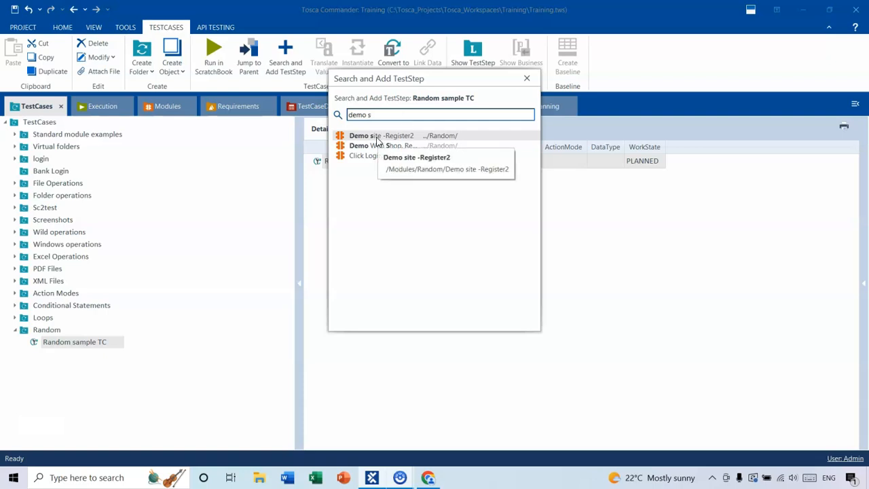
double_click(380, 138)
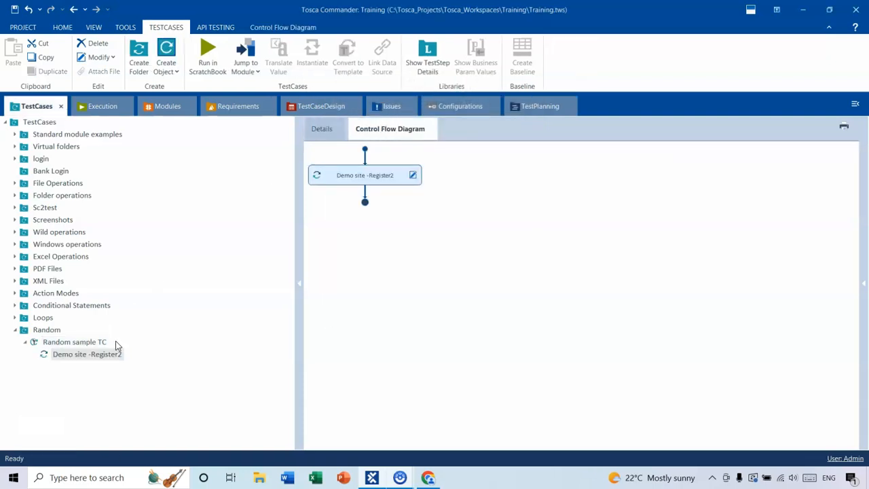
- Review the test step's fields and compare them with the registration form in the browser
click(322, 129)
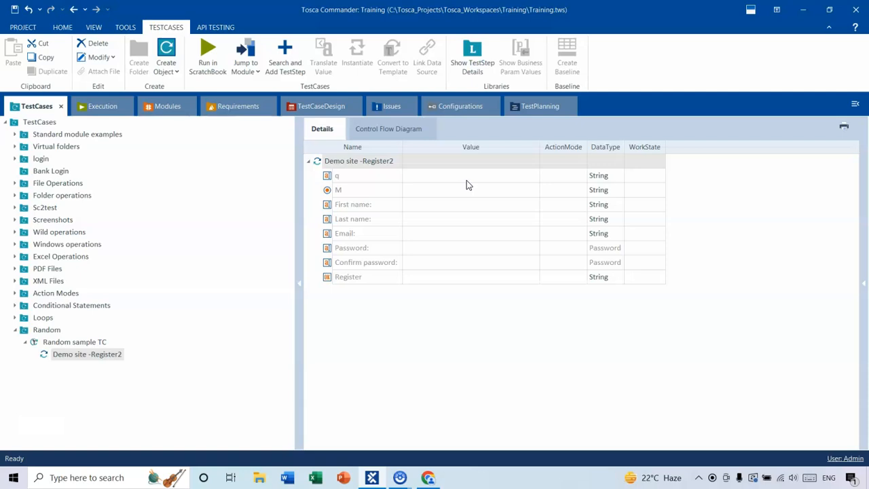
click(354, 179)
click(424, 480)
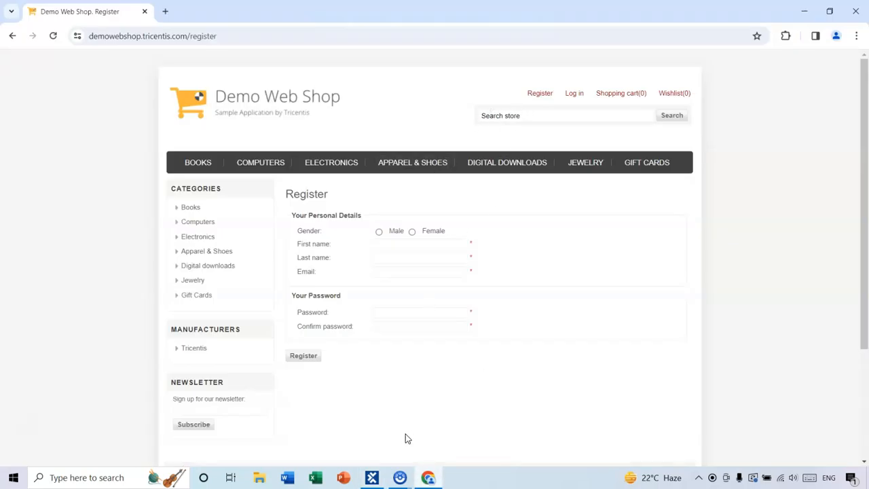
click(372, 479)
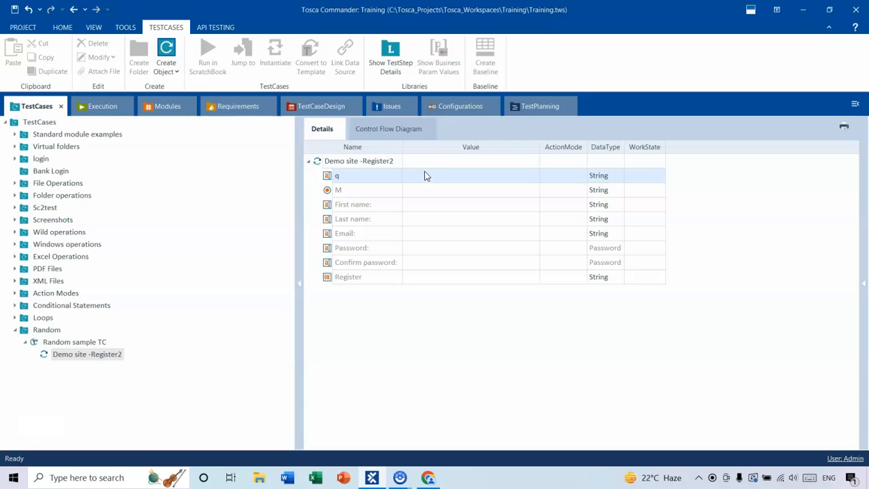
- Set the action mode of the q field to Input
click(567, 176)
click(583, 176)
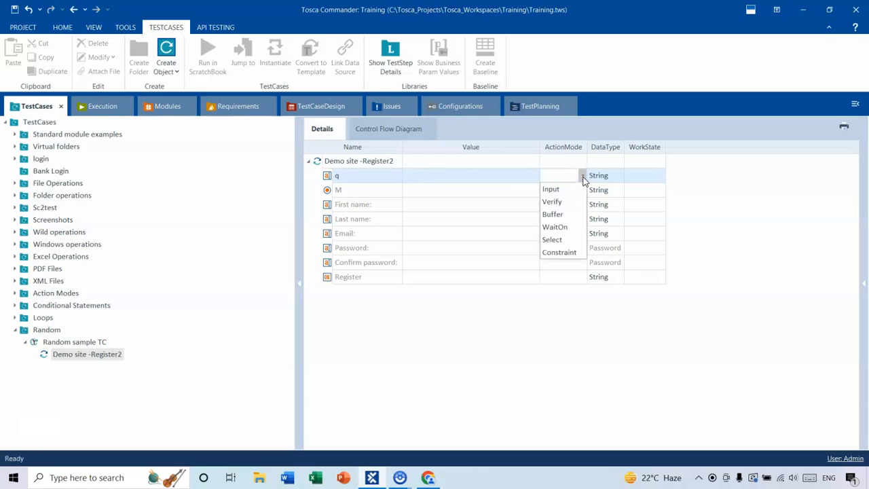
click(550, 188)
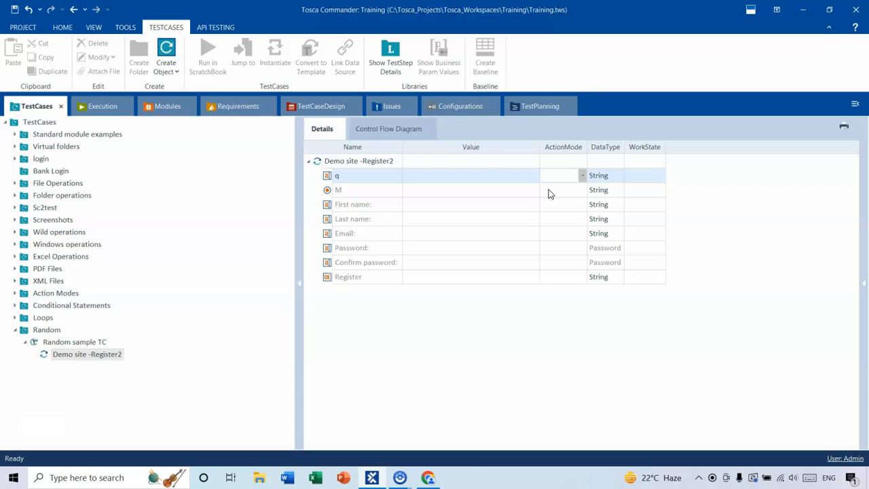
- Enter the dynamic expression {RND} as the q field's value
click(452, 177)
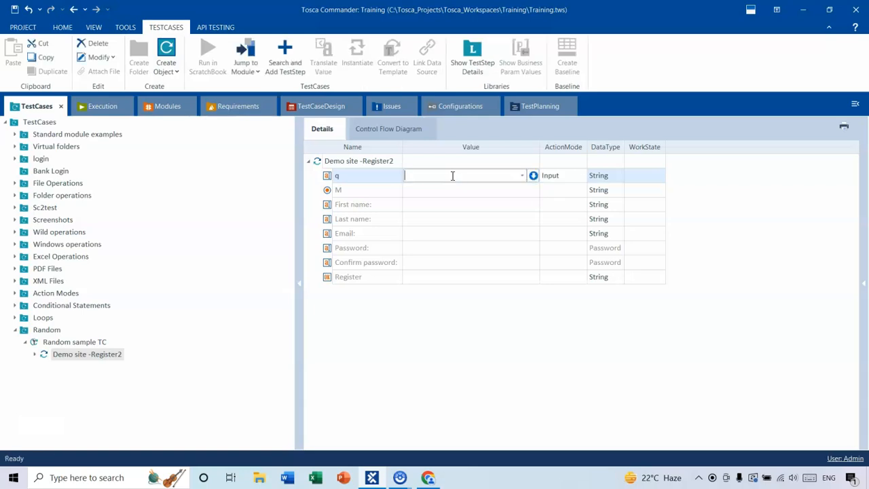
text({Click})
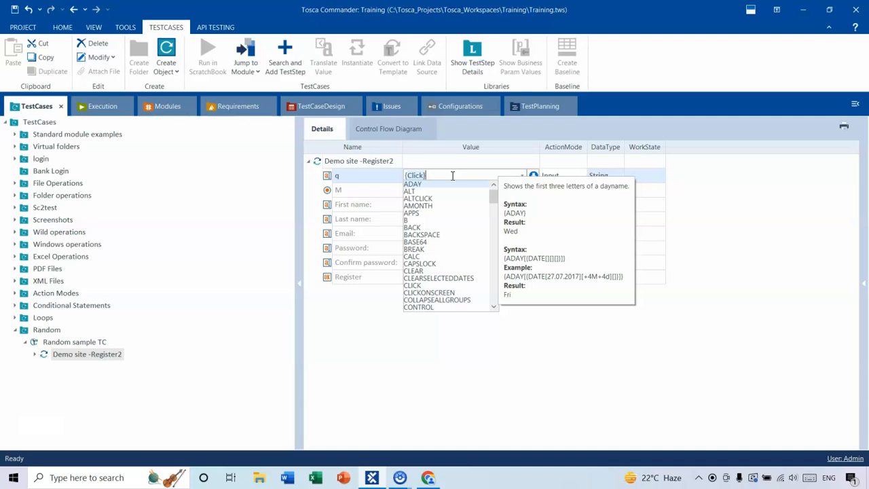
text({Rightclick})
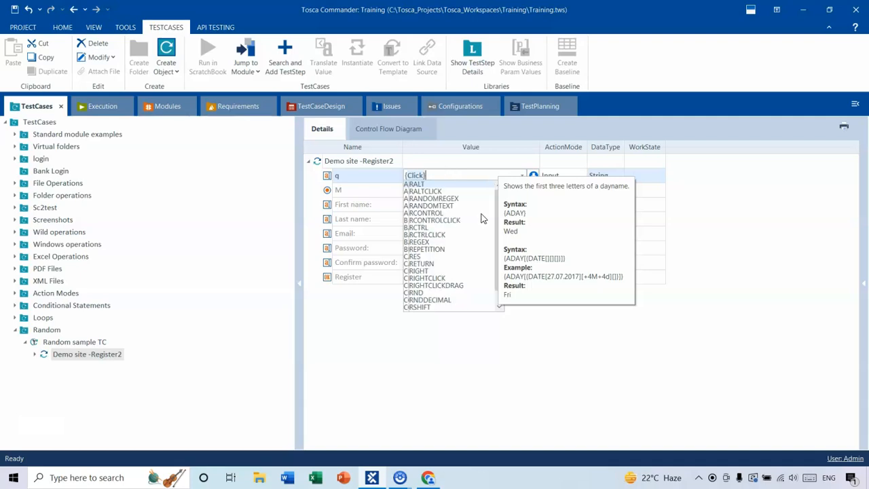
text(M)
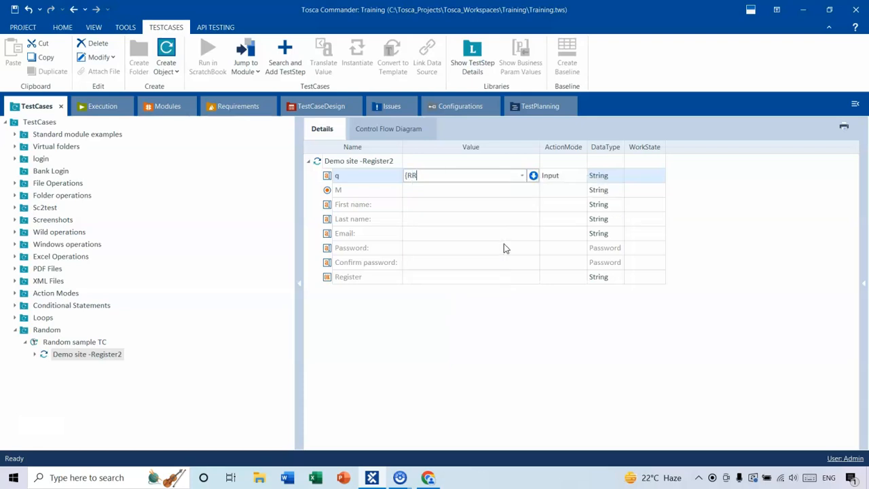
key(BackSpace)
text(N)
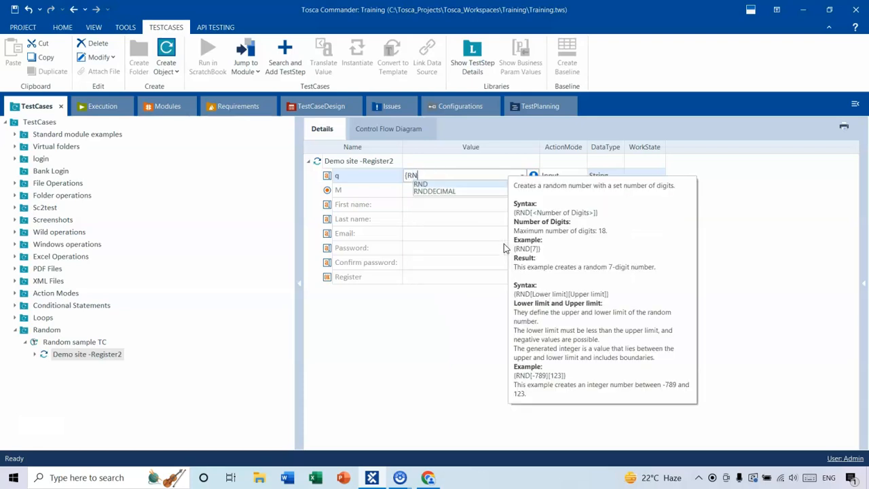
click(423, 187)
click(438, 175)
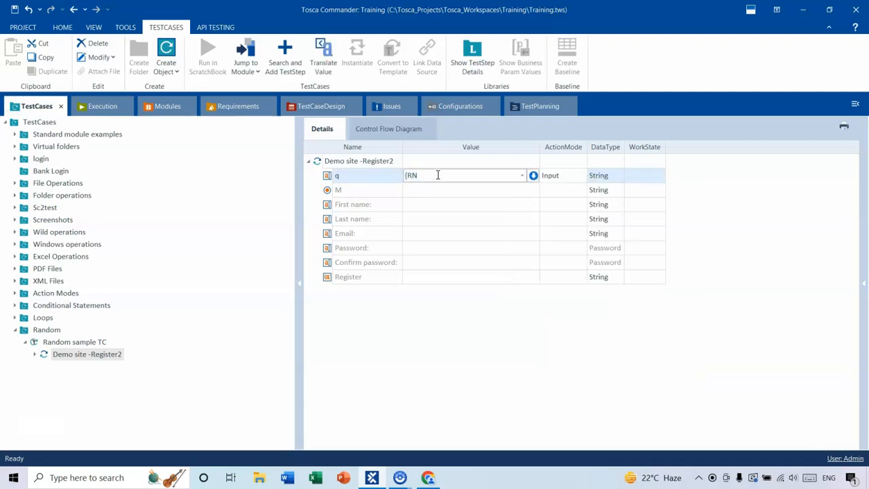
key(BackSpace)
text(R)
key(BackSpace)
text(ND)
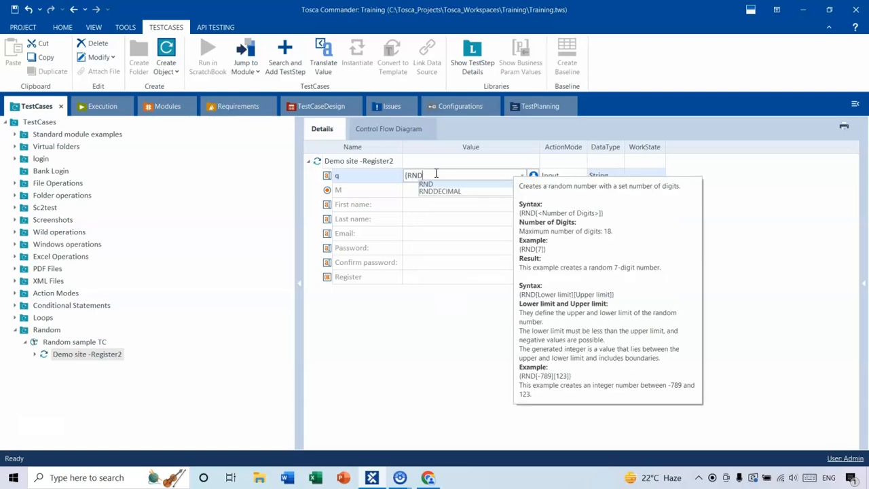
key(Down)
key(Up)
key(Return)
text(})
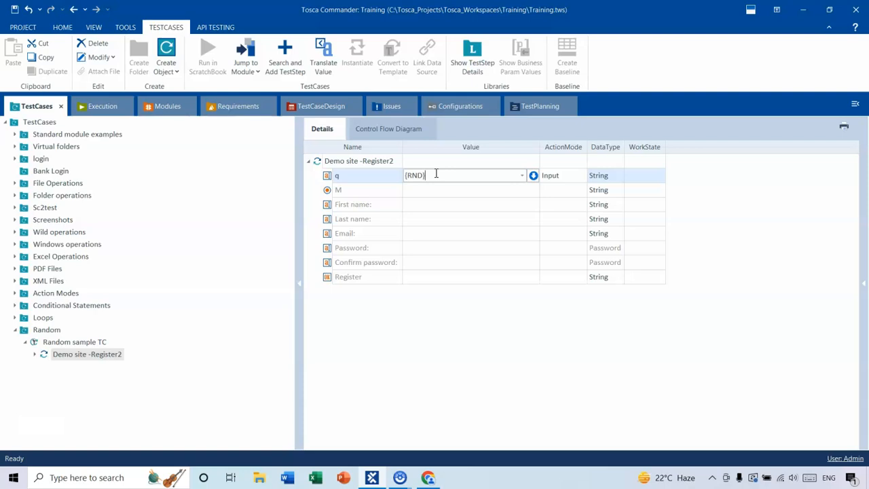
click(511, 359)
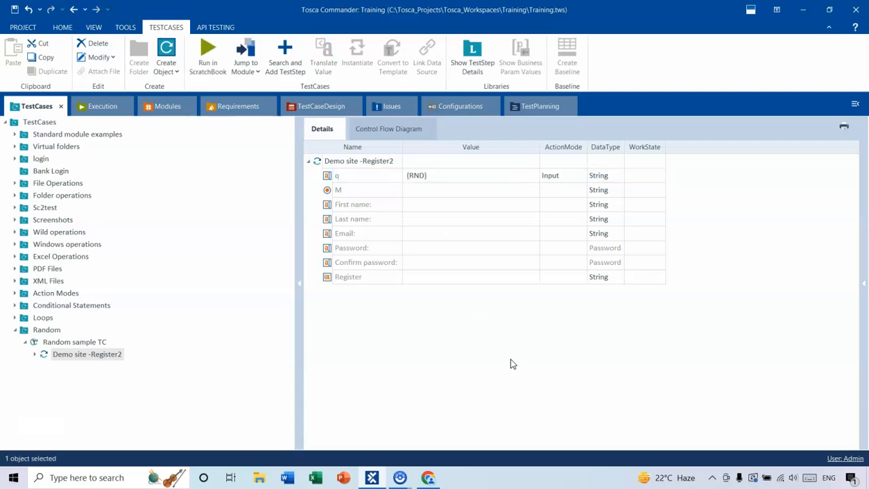
- Change the q field's value to {RND[8]} for an 8-digit random number
click(433, 176)
key(BackSpace)
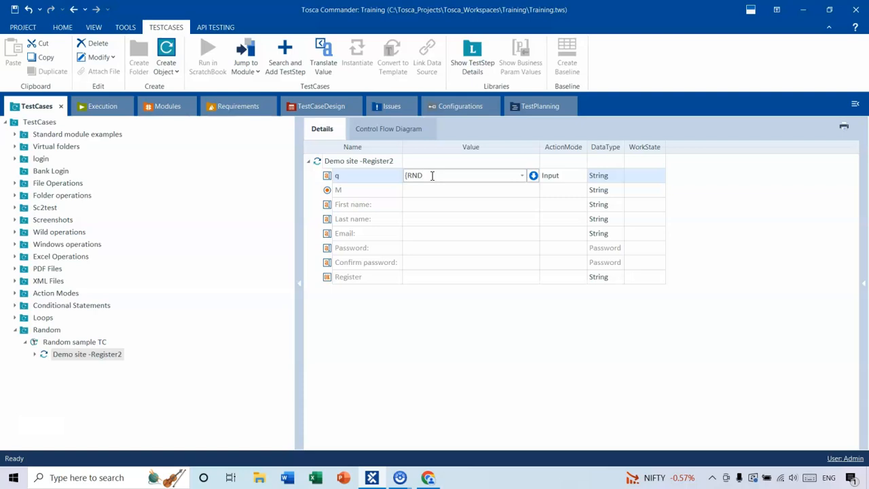
text(})
text([8)
text(])
text(})
click(514, 328)
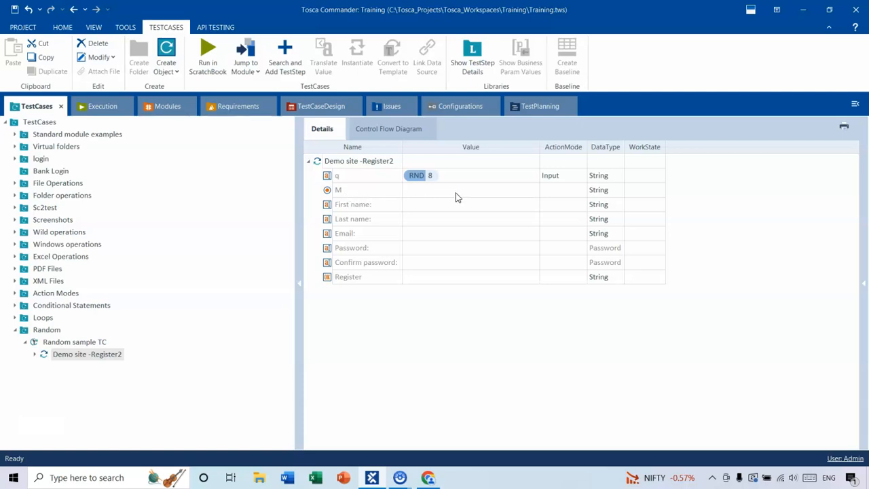
- Set the M field's action mode to Input with the value {Click}
click(554, 195)
click(578, 194)
click(558, 204)
click(524, 192)
click(523, 191)
click(438, 203)
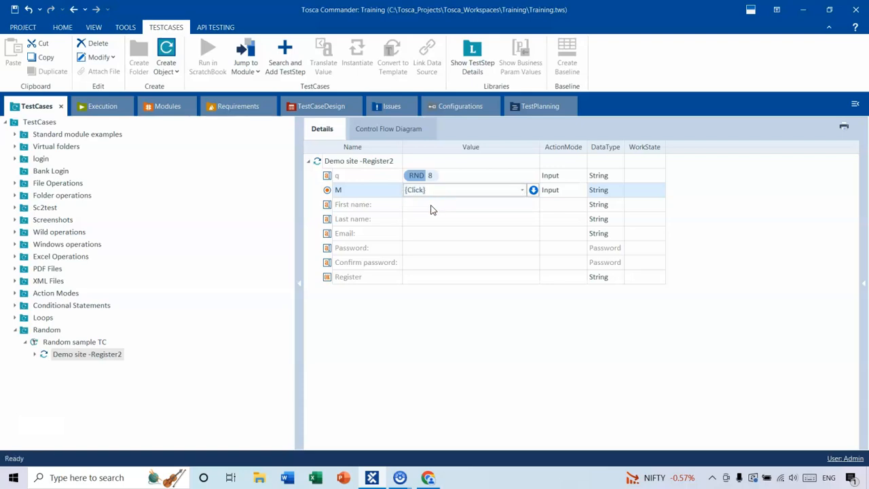
click(430, 209)
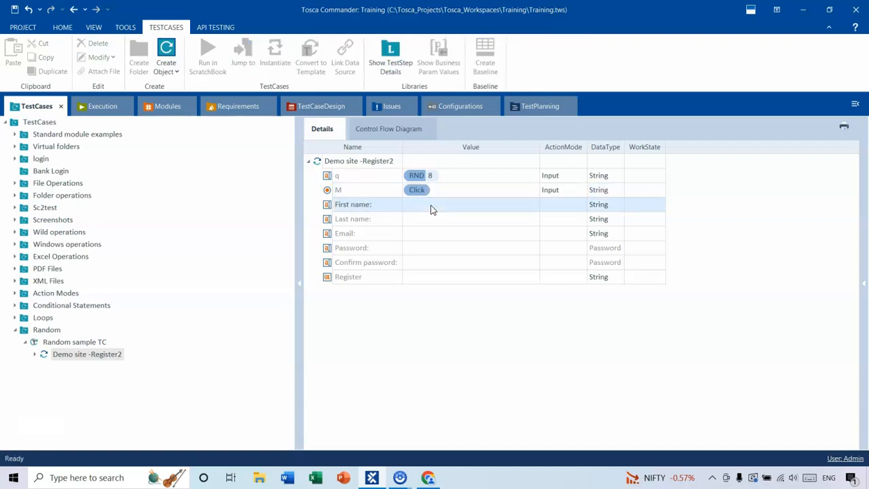
- Set the First name field's action mode to Input
click(433, 209)
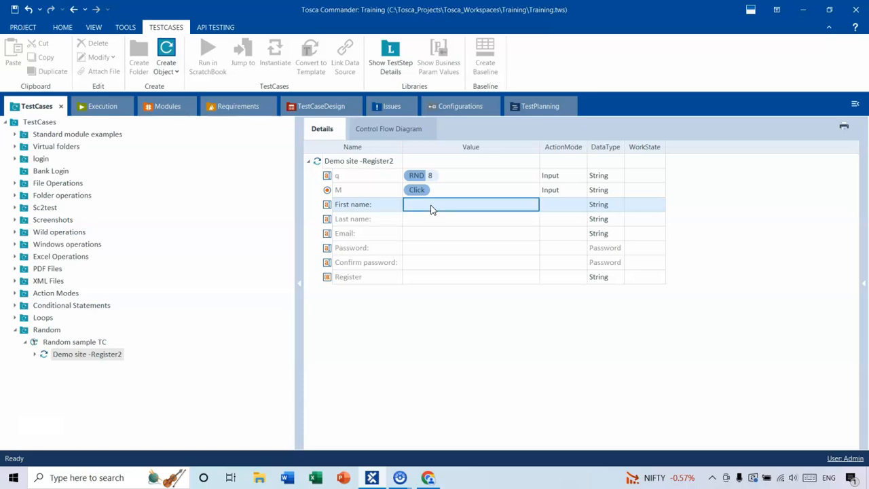
click(557, 206)
click(582, 206)
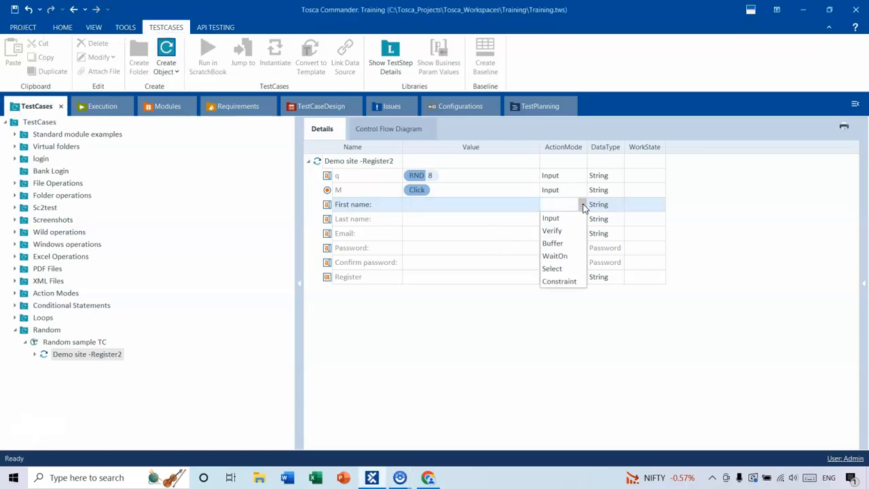
click(550, 219)
- Enter {RANDOMTEXT[6]} as the First name field's value for a random 6-character text
click(456, 204)
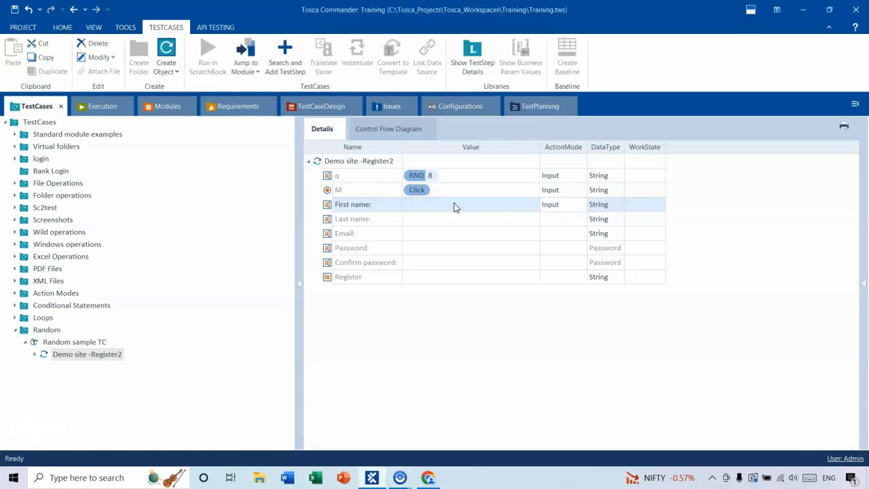
text({Click})
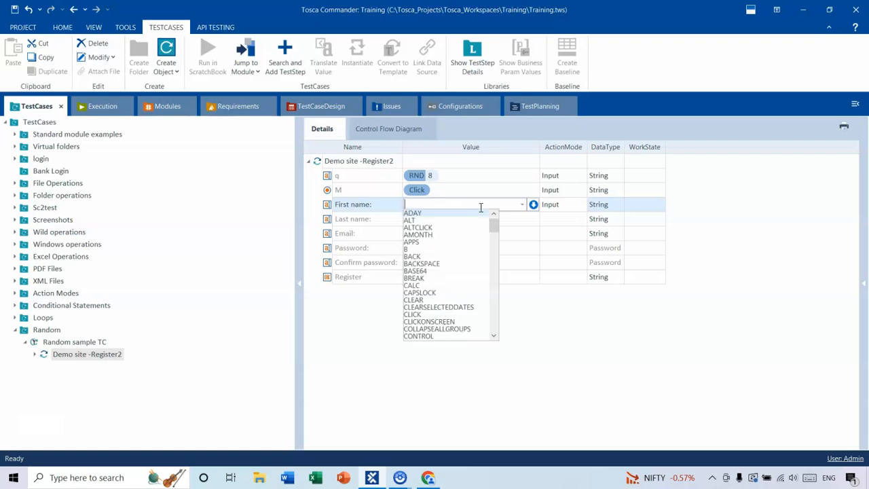
text(Ran)
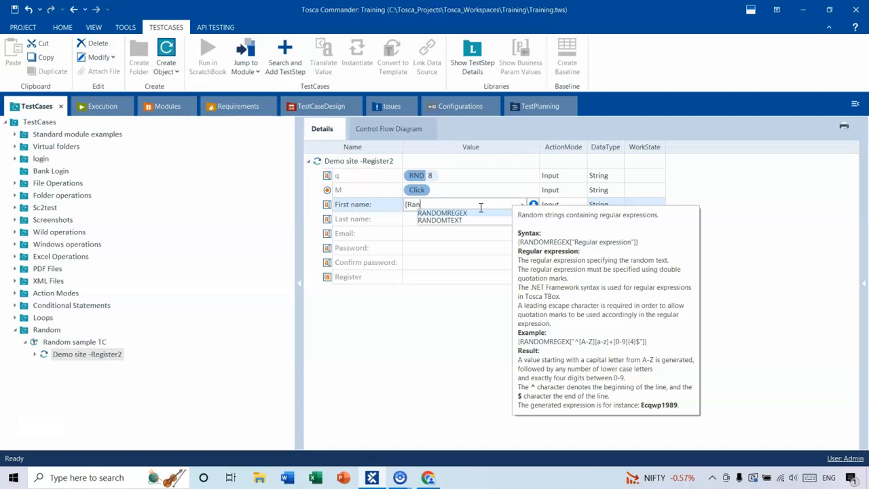
key(Down)
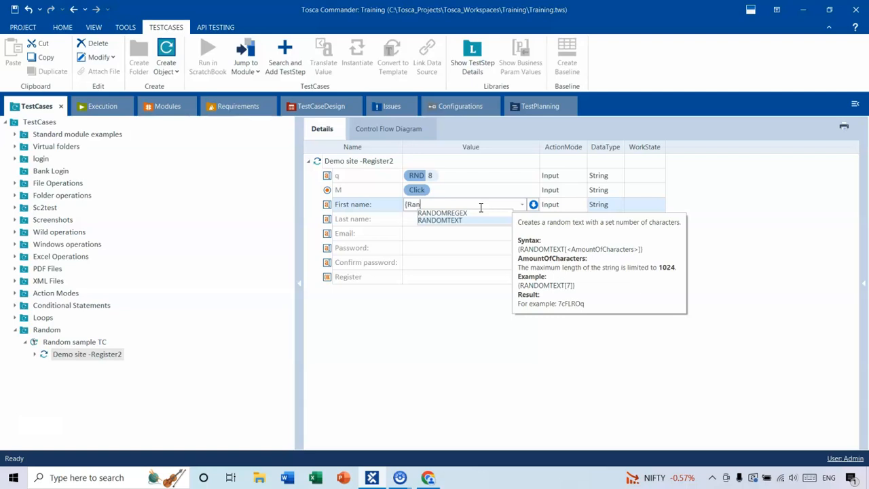
key(Return)
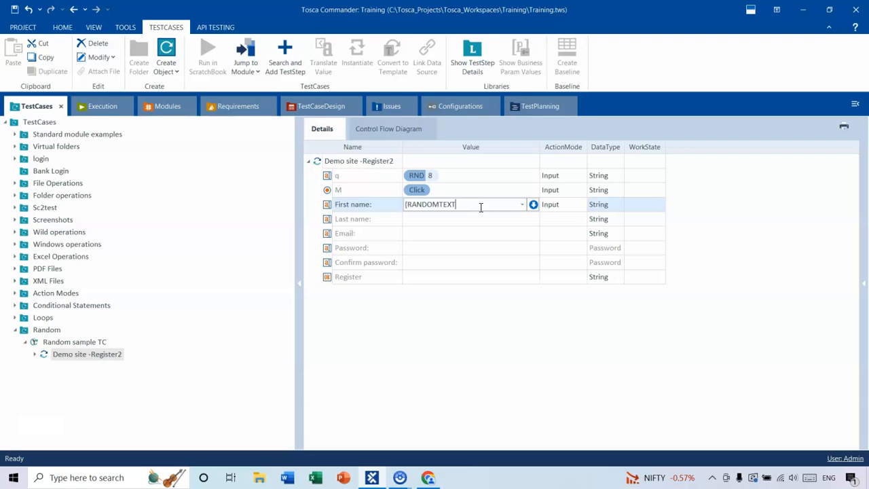
text(})
text(6)
text(])
text(})
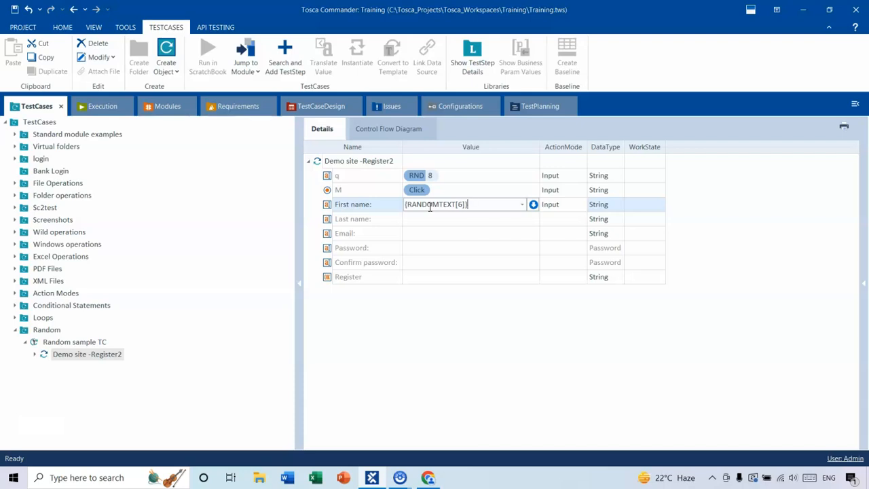
click(503, 343)
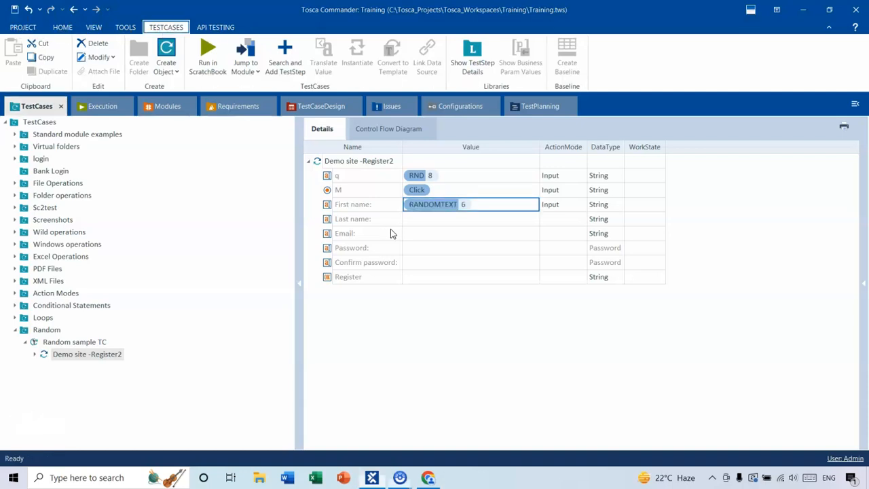
- Set the Last name field's action mode to Input
click(417, 223)
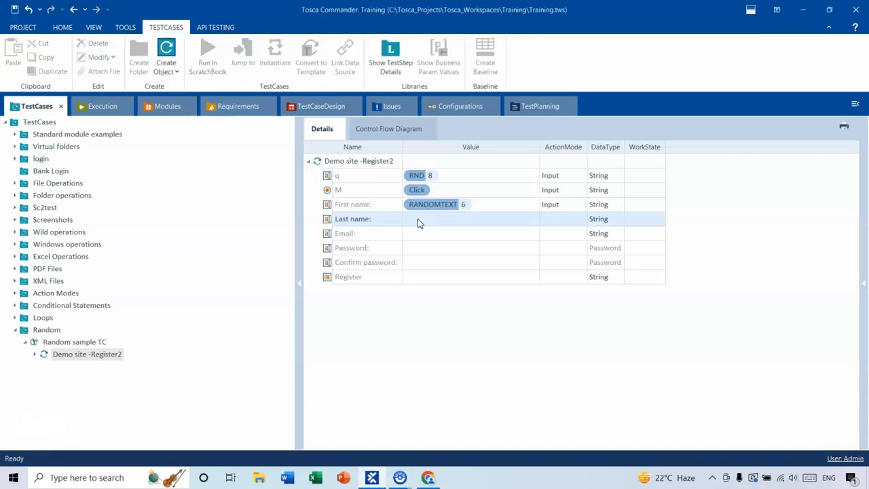
click(578, 219)
click(582, 219)
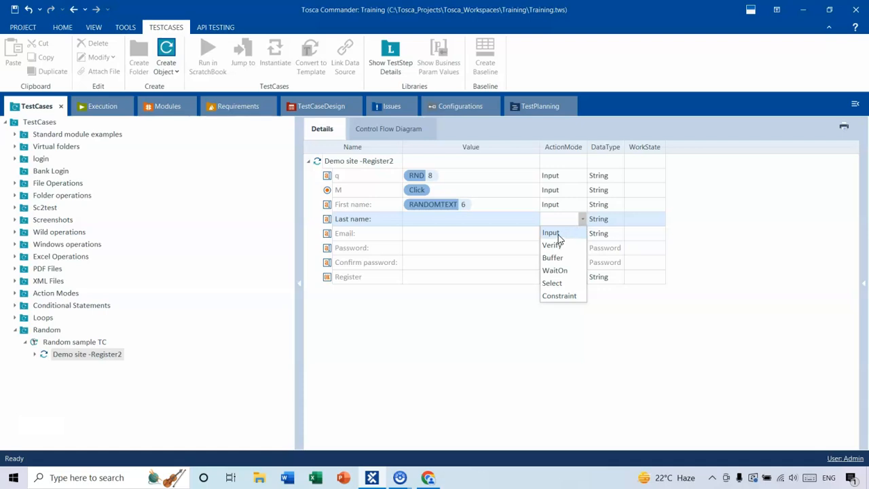
click(554, 235)
click(435, 220)
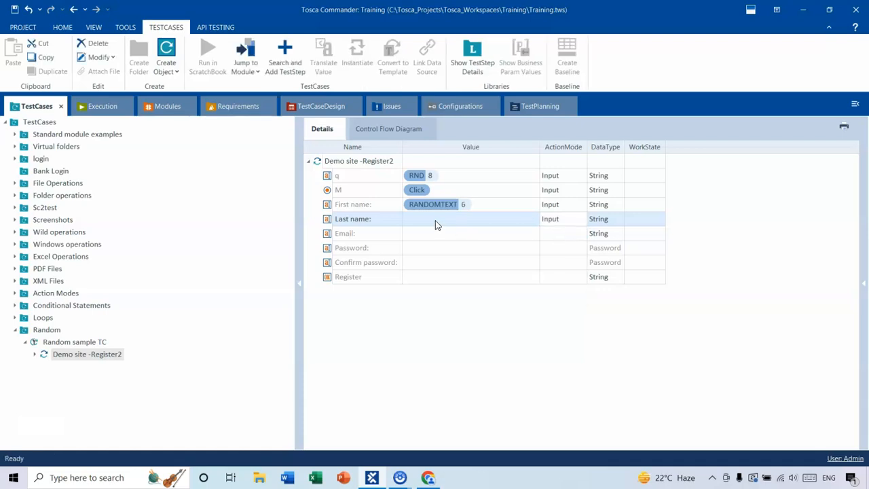
- Enter {RANDOMREGEX["^[A-M]{5}+[4-9]{4}$"]} as the Last name field's value
click(432, 220)
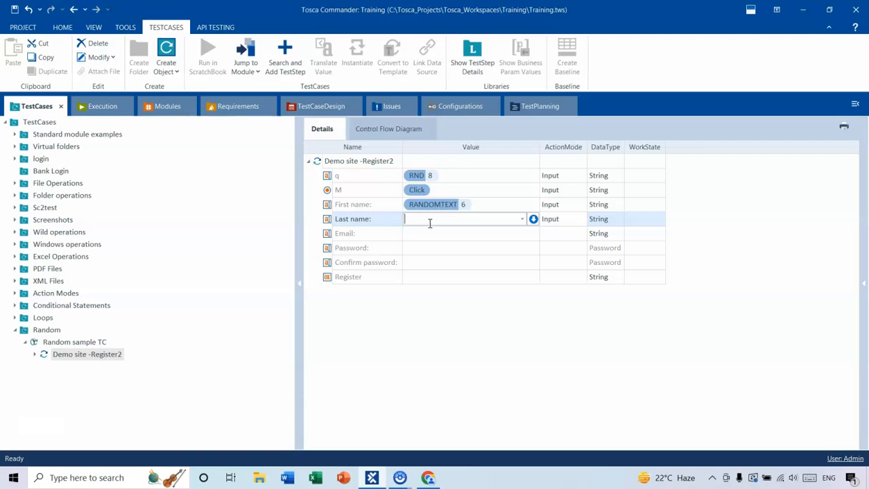
text({Rightclick}ra)
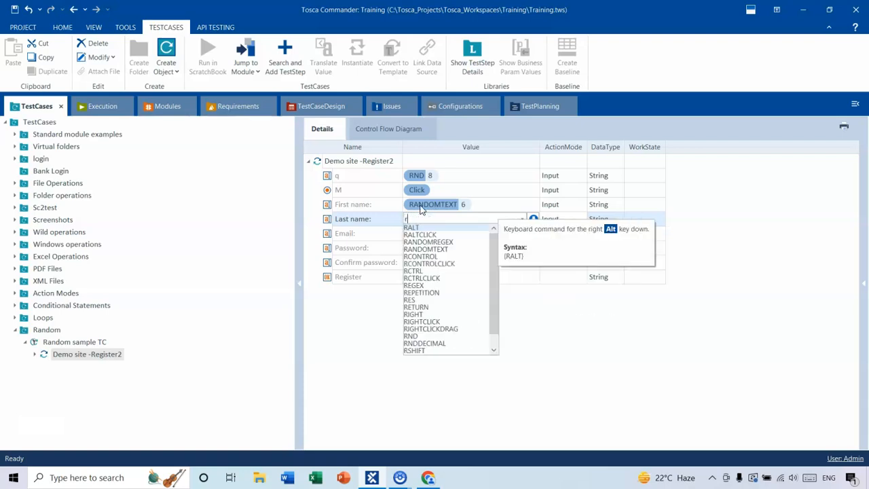
key(BackSpace)
key(BackSpace)
key(BackSpace)
text({Ran)
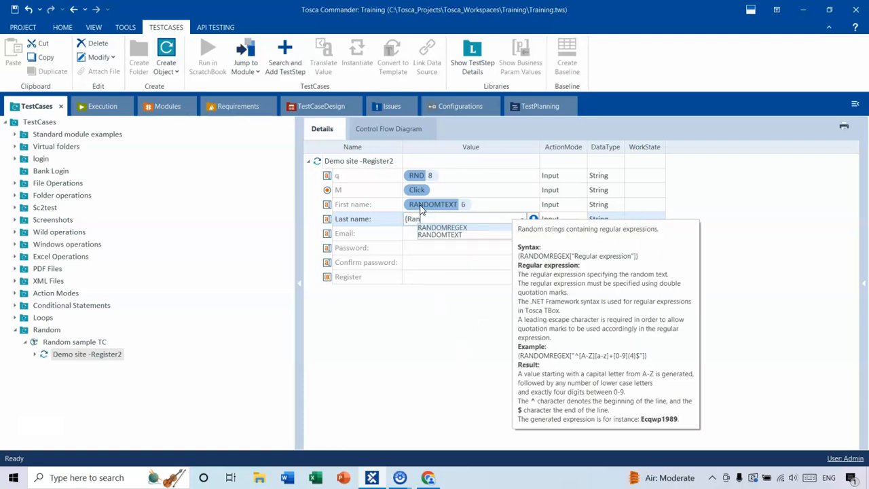
click(461, 232)
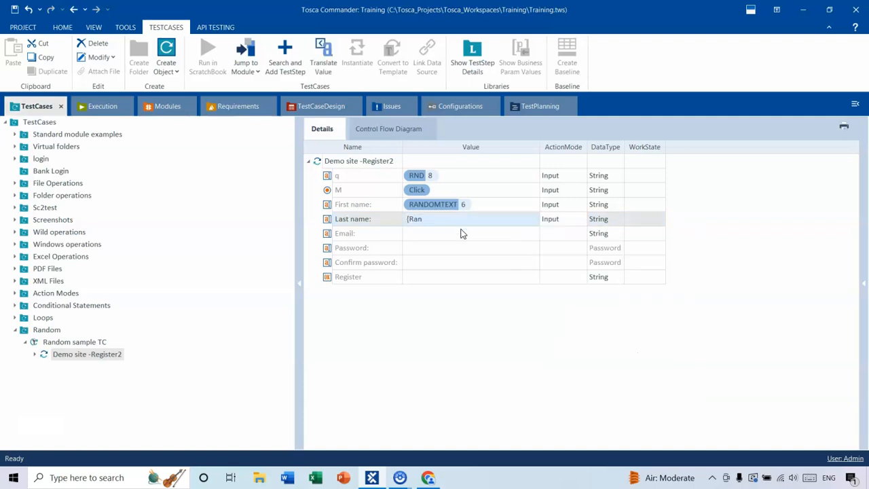
click(439, 219)
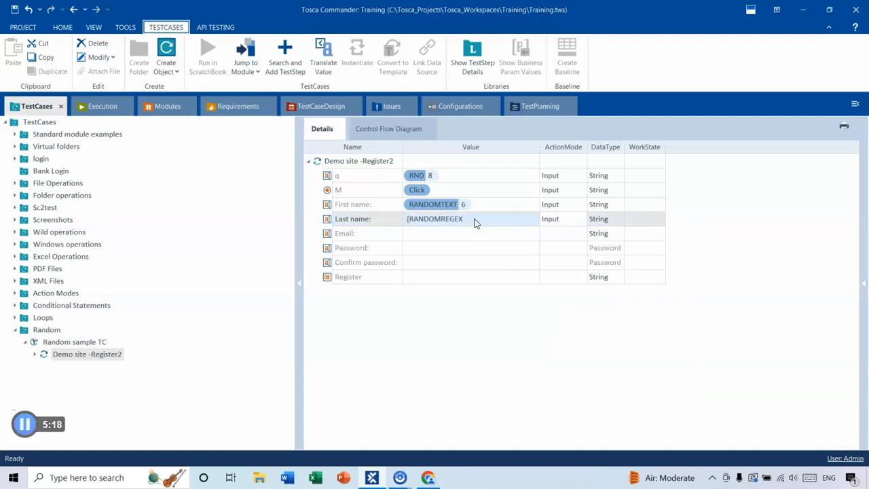
click(474, 220)
click(473, 219)
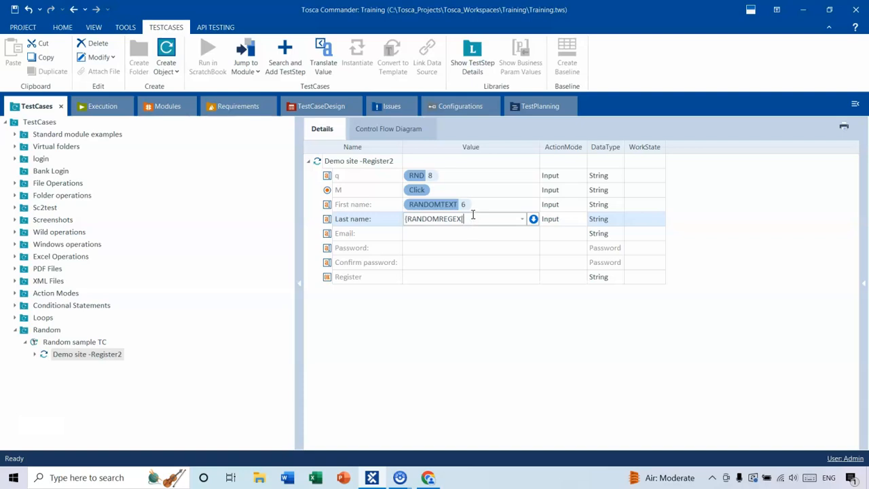
text([^)
text(ANDOMREGEX["^A)
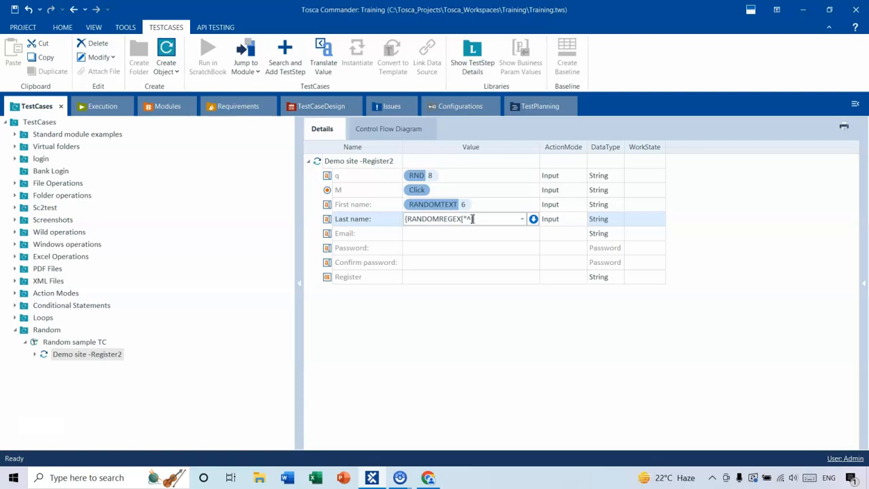
text([A-M])
text({)
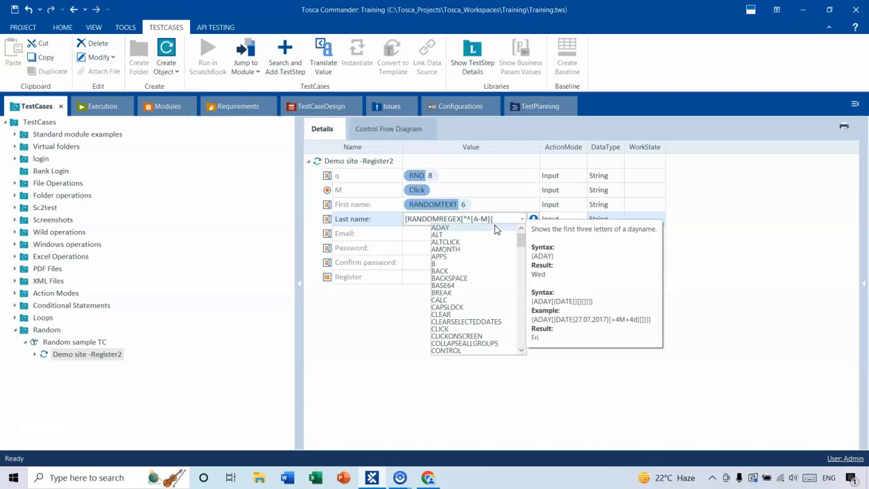
text(5)
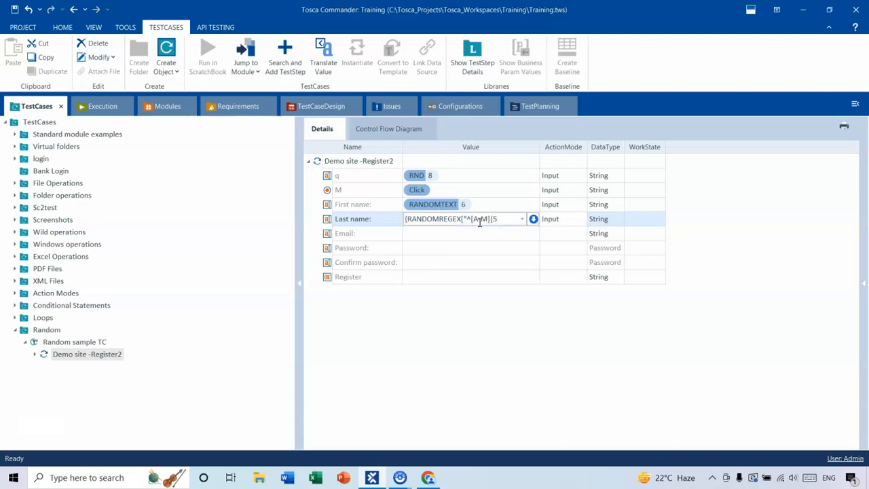
text(})
text(+[0-9])
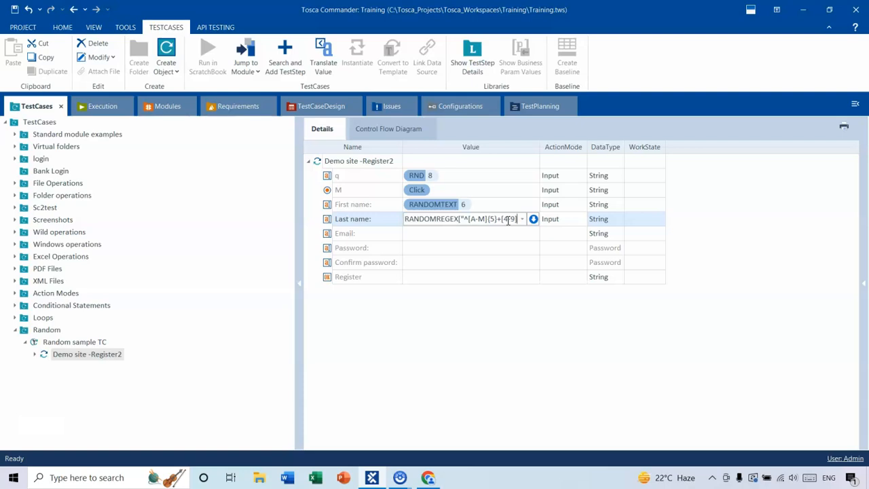
text({)
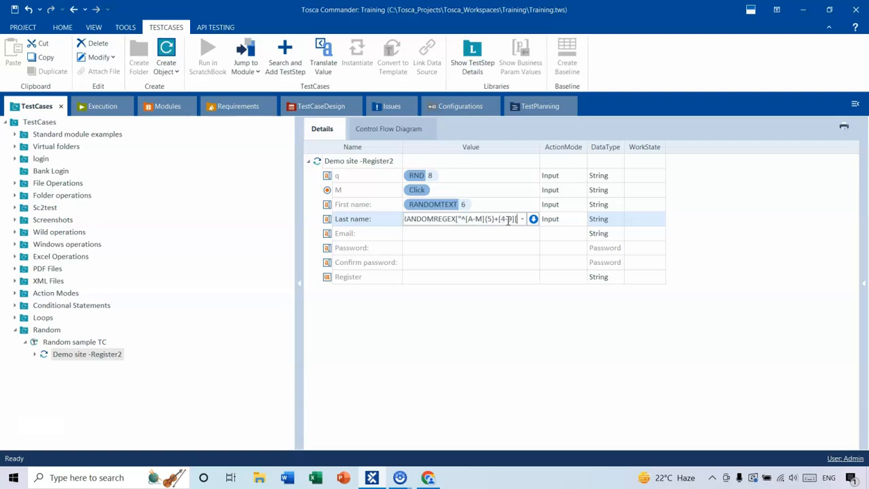
key(BackSpace)
text({)
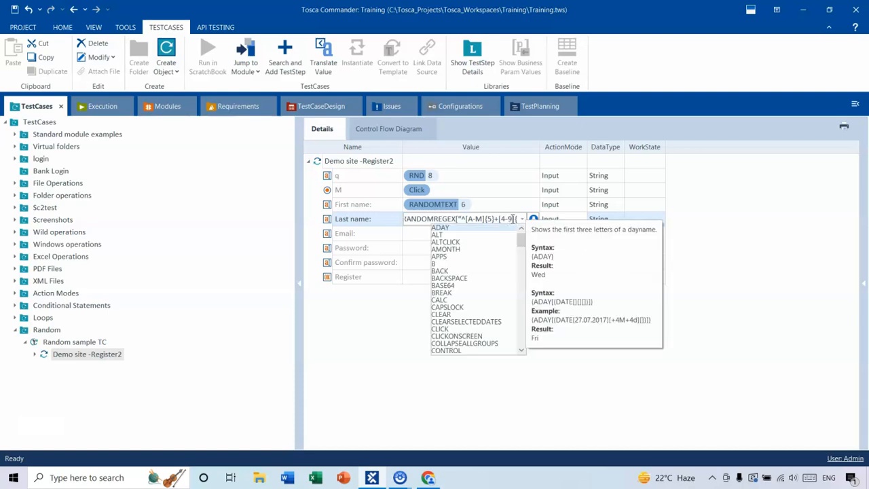
text(4)
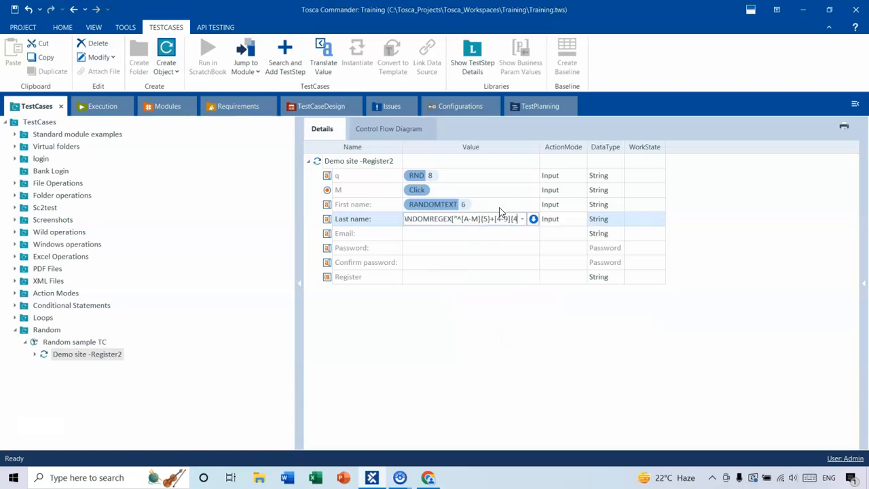
text(})
text($)
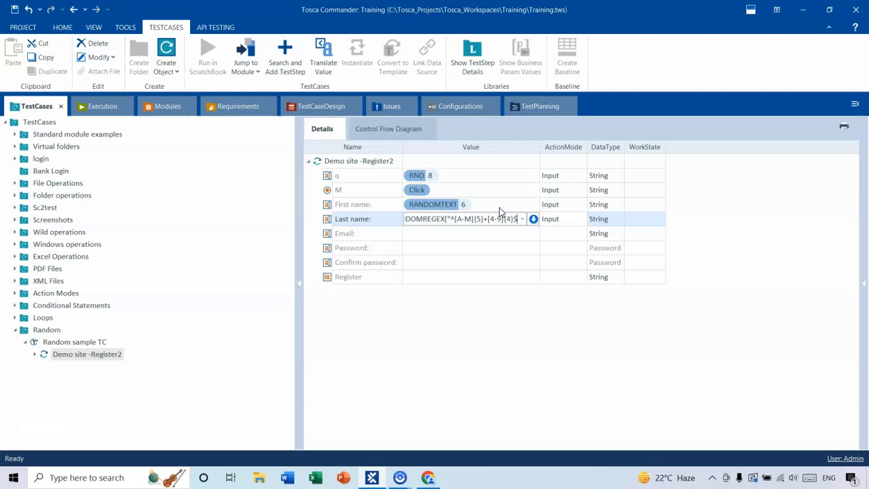
text("]})
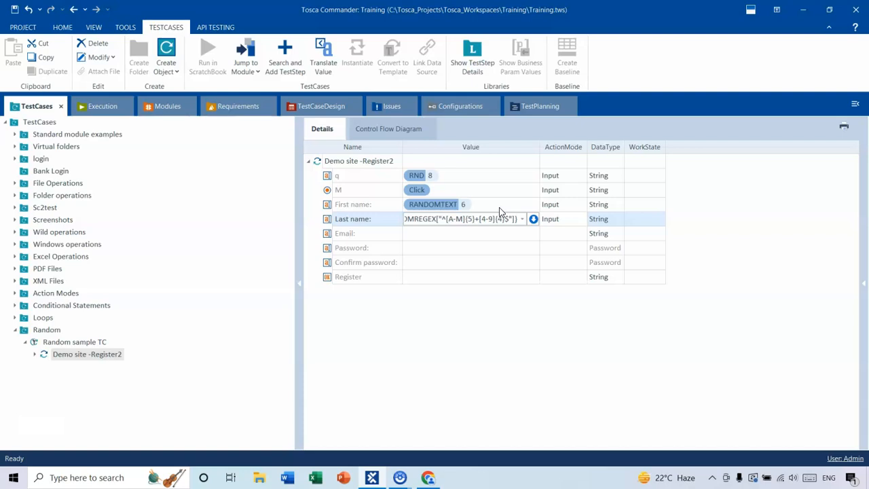
click(520, 319)
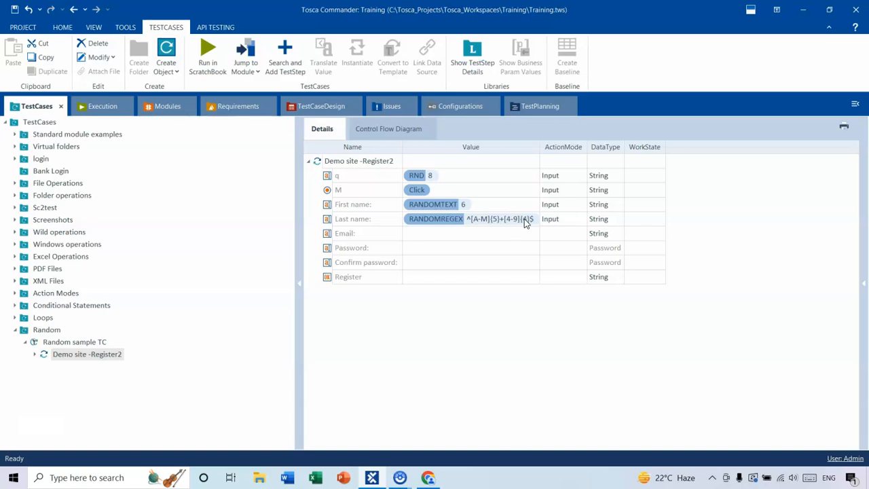
- Set the Email field's action mode to Input and enter a sample example.com e-mail address as its value
key(alt)
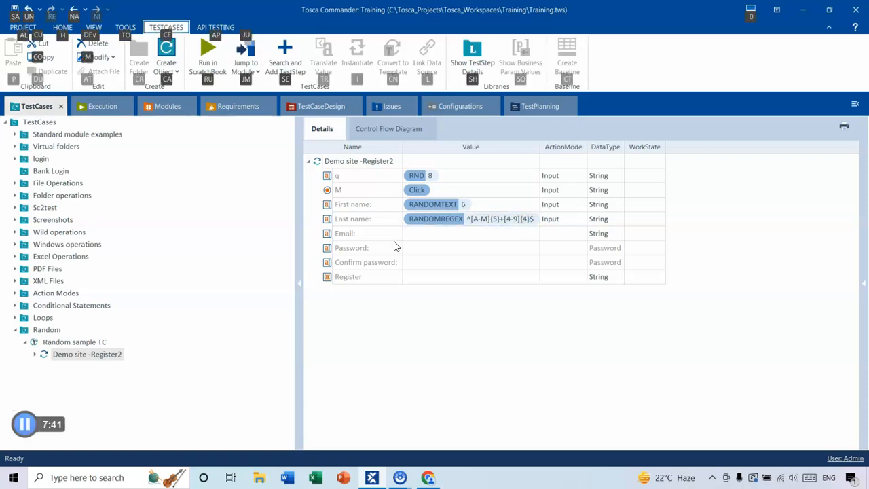
click(432, 235)
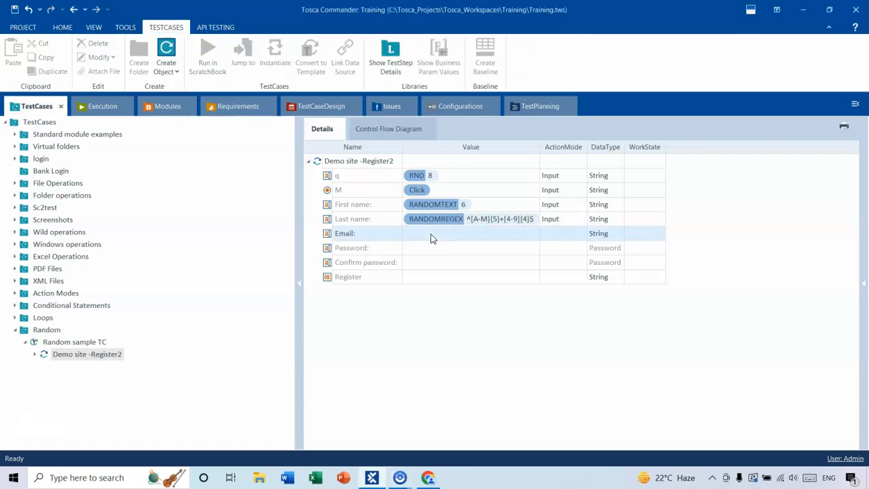
click(582, 233)
click(555, 249)
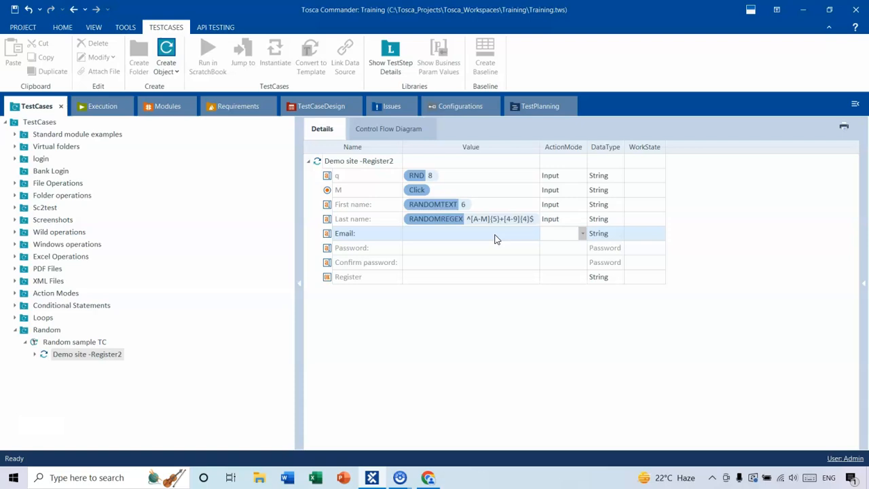
click(446, 235)
text(a)
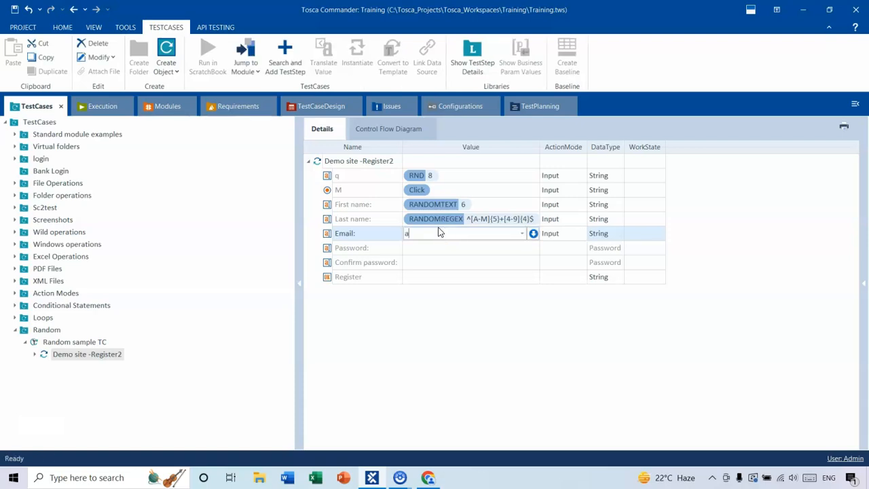
text(dfdd@example.com)
click(540, 248)
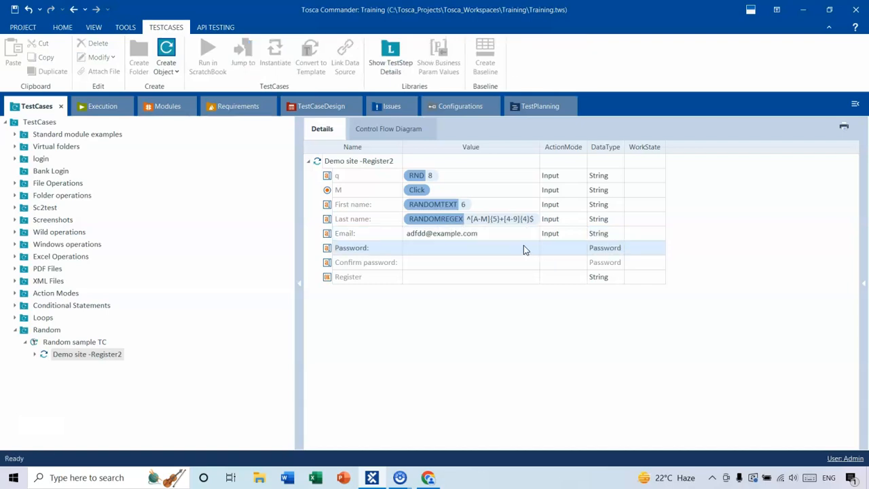
- Set the Password field's action mode to Input and enter a sample password as its value
click(562, 247)
click(581, 248)
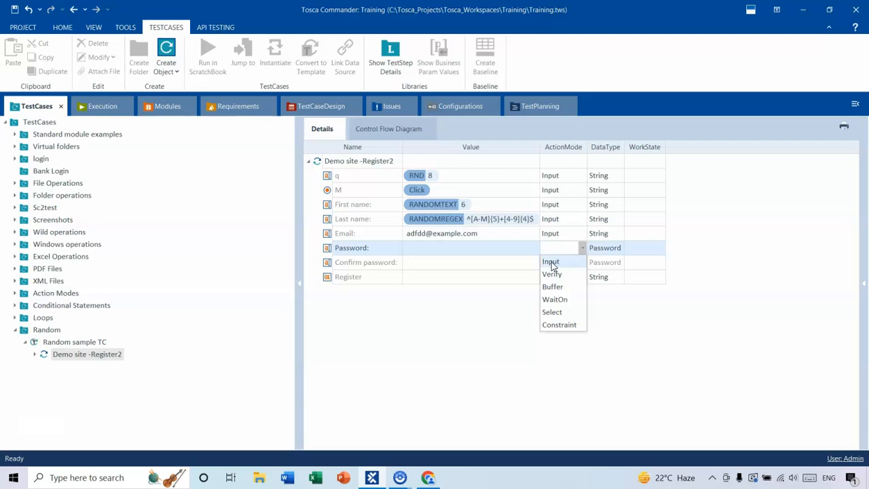
click(550, 260)
click(450, 249)
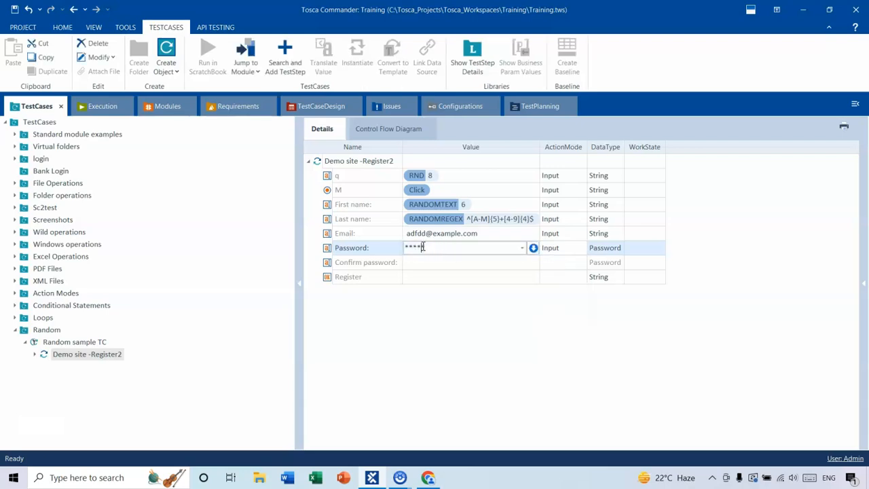
text(abcd@456)
- Enter the same sample password as the Confirm password field's value
click(425, 263)
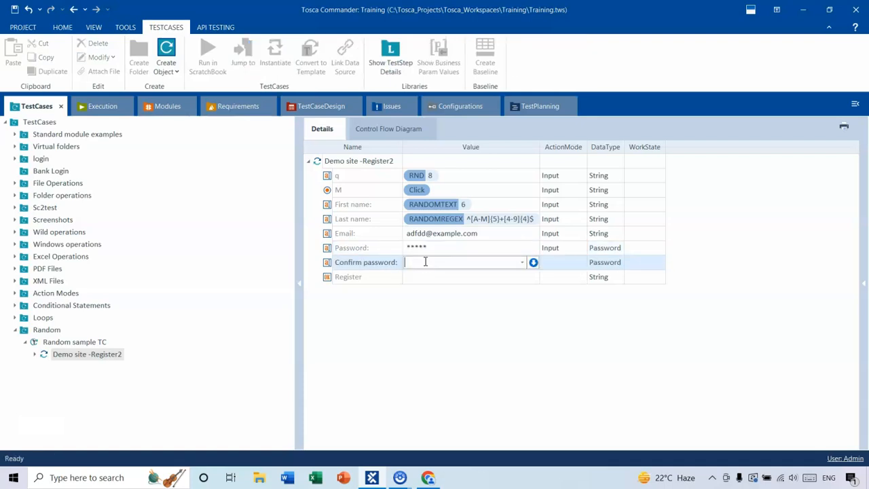
text(abcd@456)
click(437, 312)
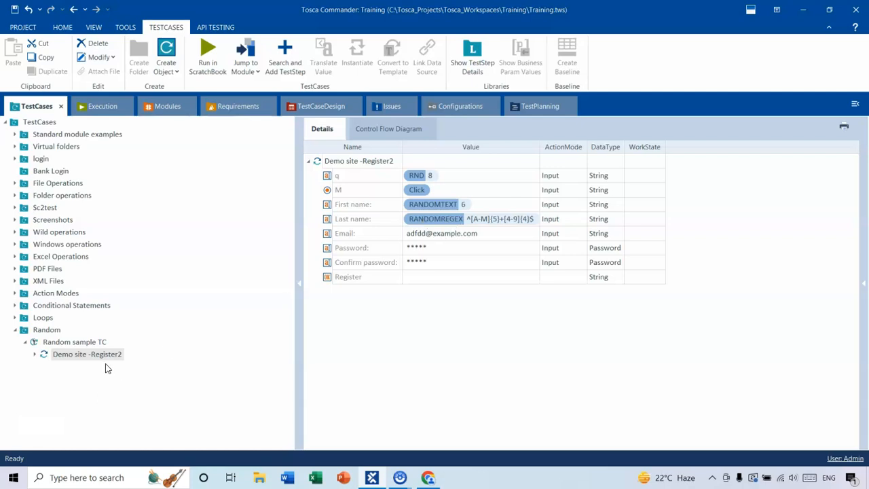
- Add a TBox Take Screenshot test step to the Random sample TC test case
click(95, 347)
right_click(97, 347)
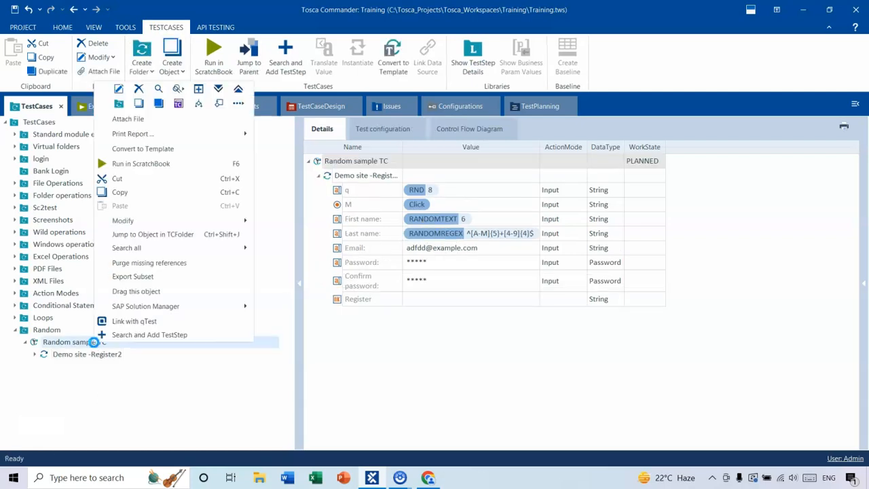
click(117, 335)
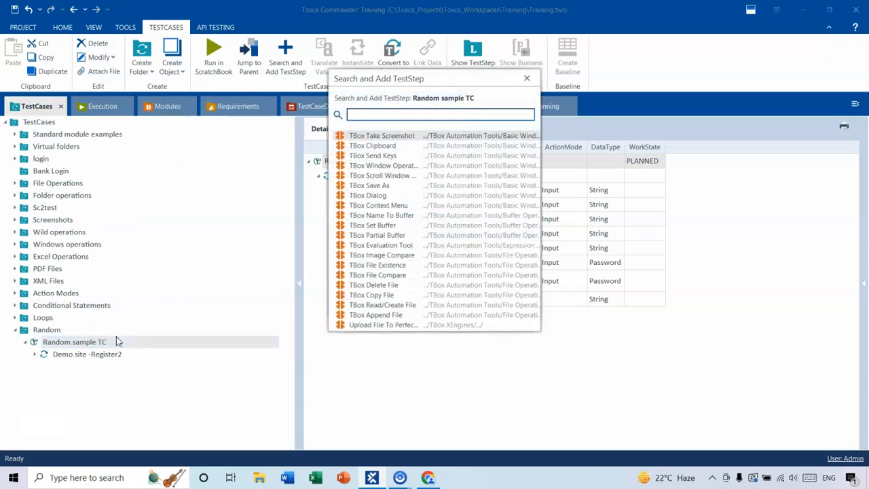
double_click(380, 136)
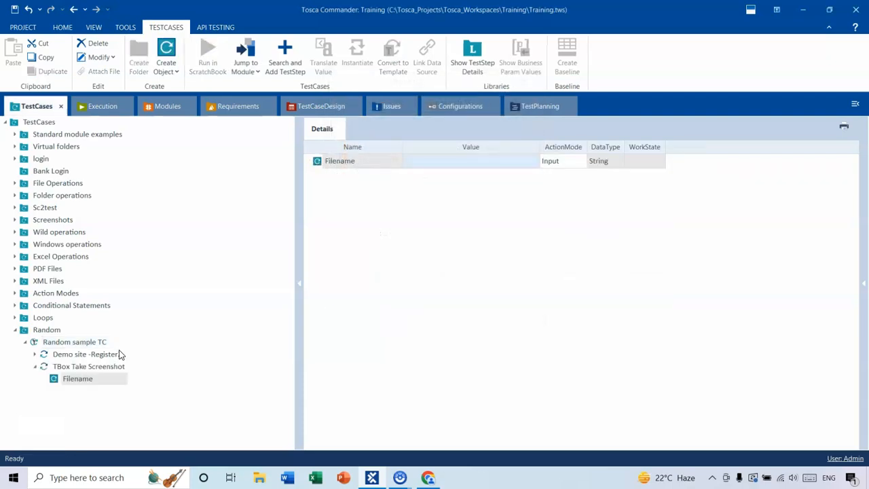
click(71, 368)
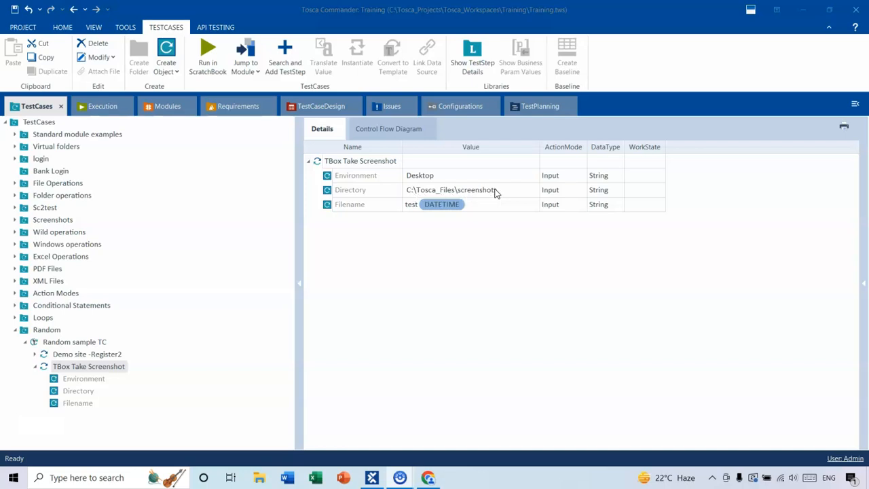
- Add another Demo site -Register2 module test step to Random sample TC, searching for demo
click(36, 366)
click(78, 342)
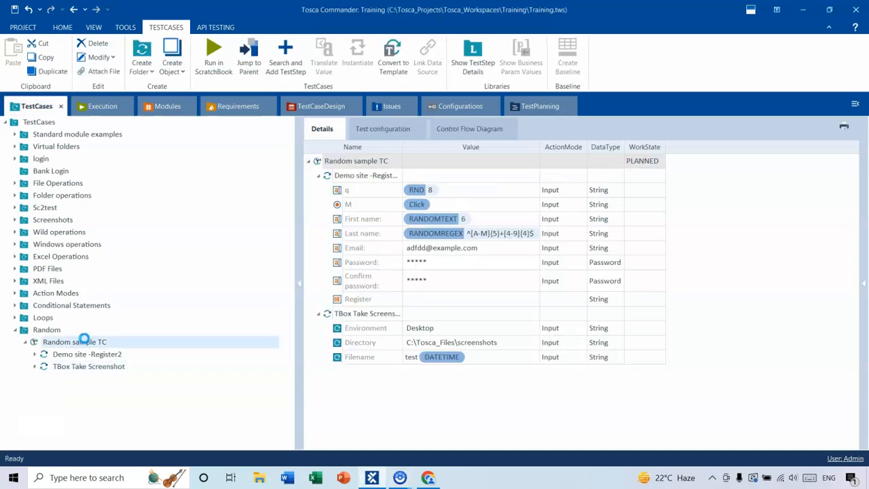
right_click(85, 342)
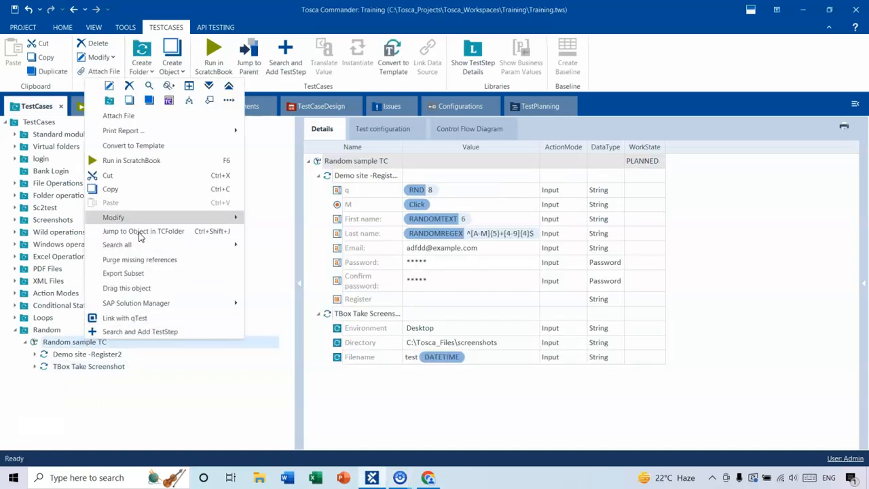
click(150, 332)
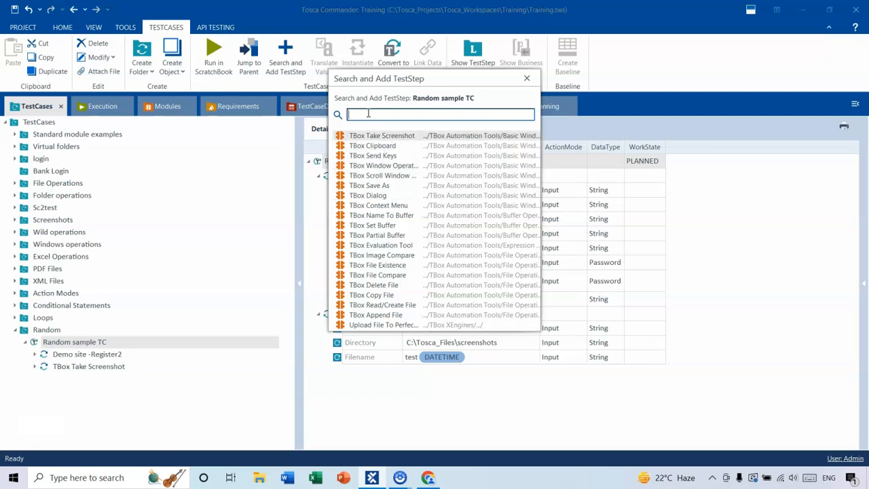
text(demo)
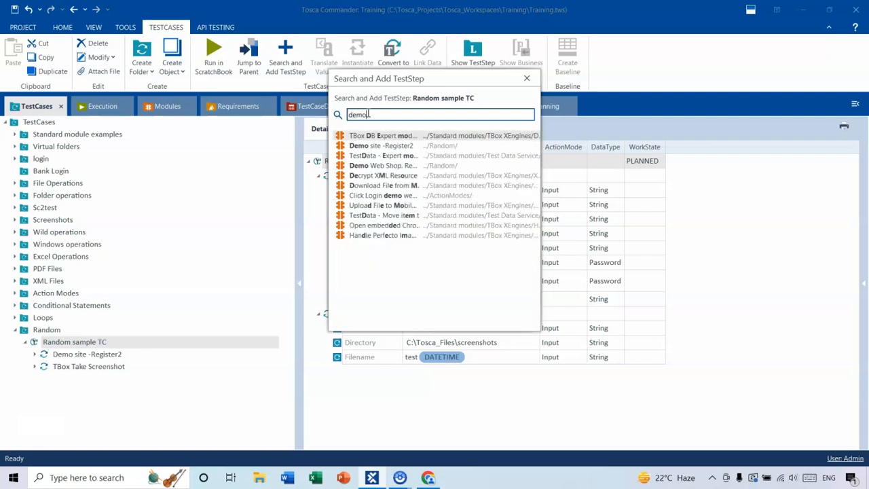
double_click(398, 145)
click(72, 378)
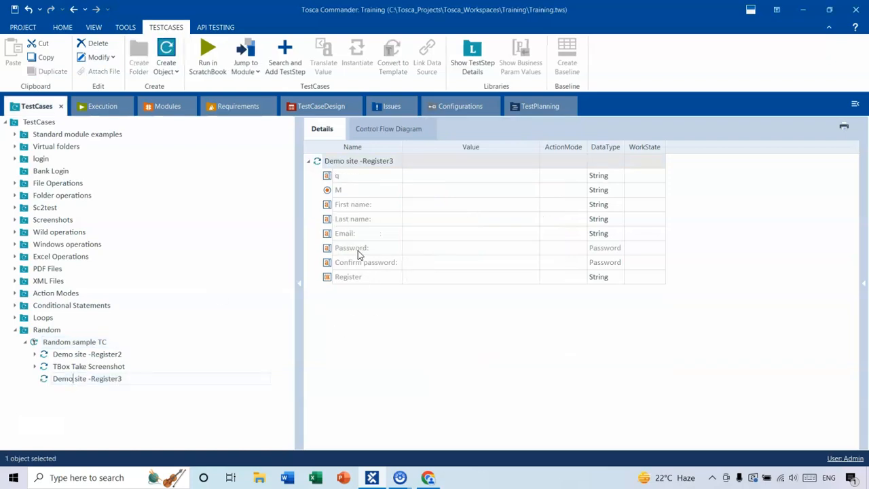
- Set the new step's Register button to action mode Input with the value {Click}
click(450, 280)
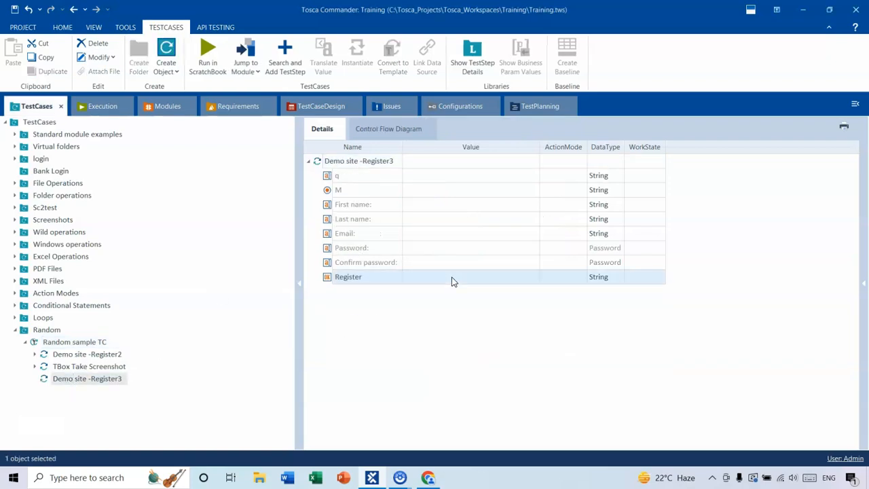
click(582, 277)
click(551, 290)
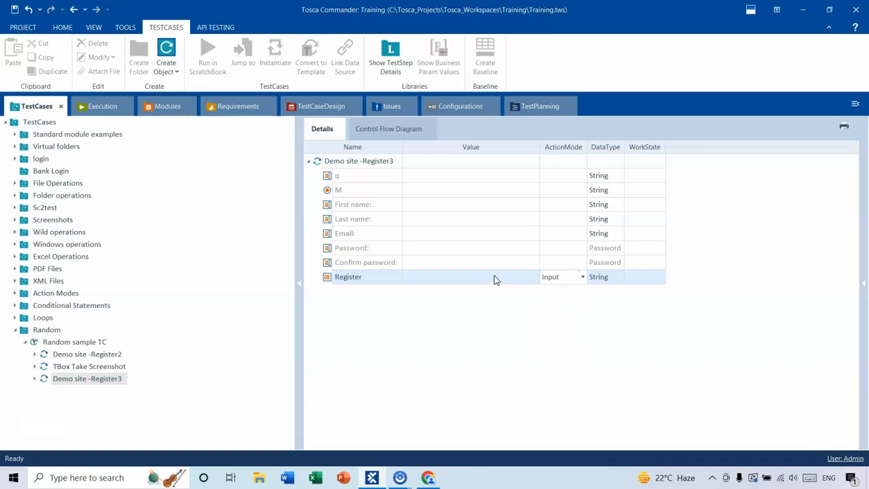
click(495, 280)
click(524, 277)
click(438, 293)
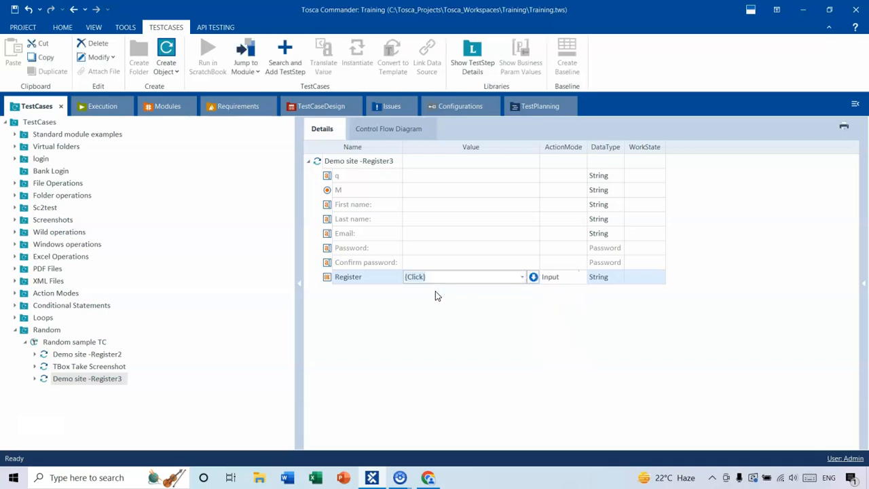
click(414, 312)
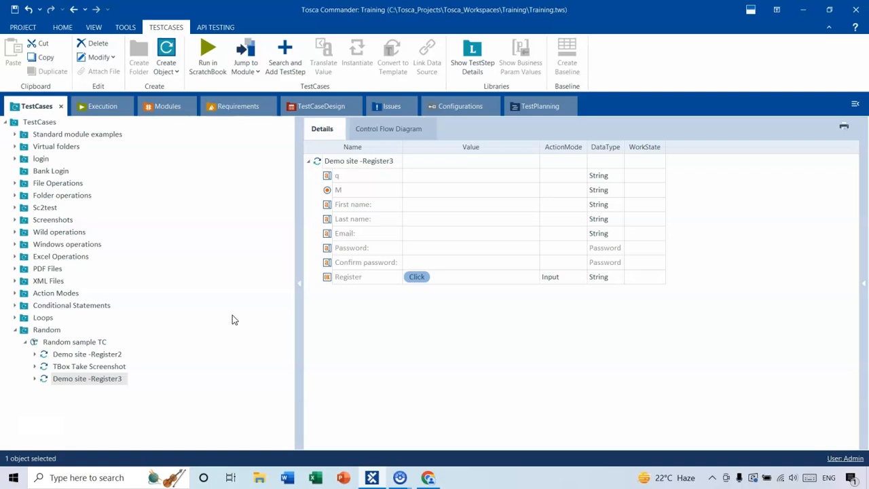
- Run the Random sample TC test case in ScratchBook with the Demo Web Shop register page open
click(428, 478)
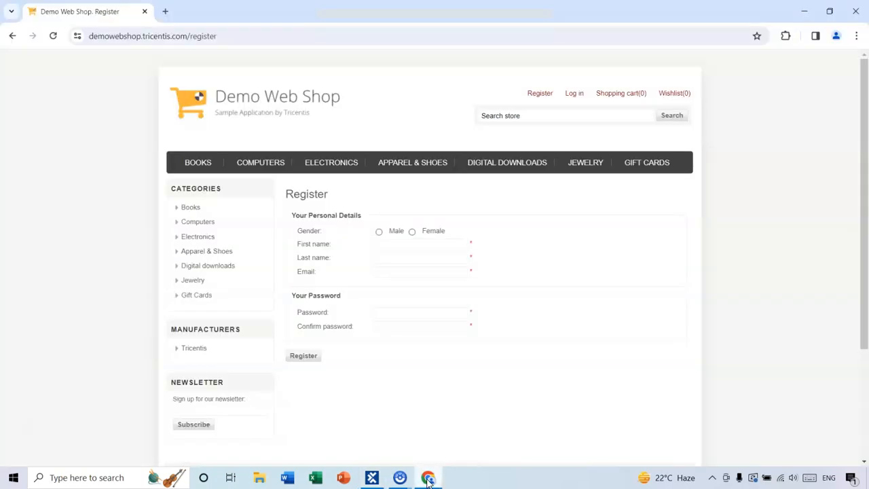
click(428, 478)
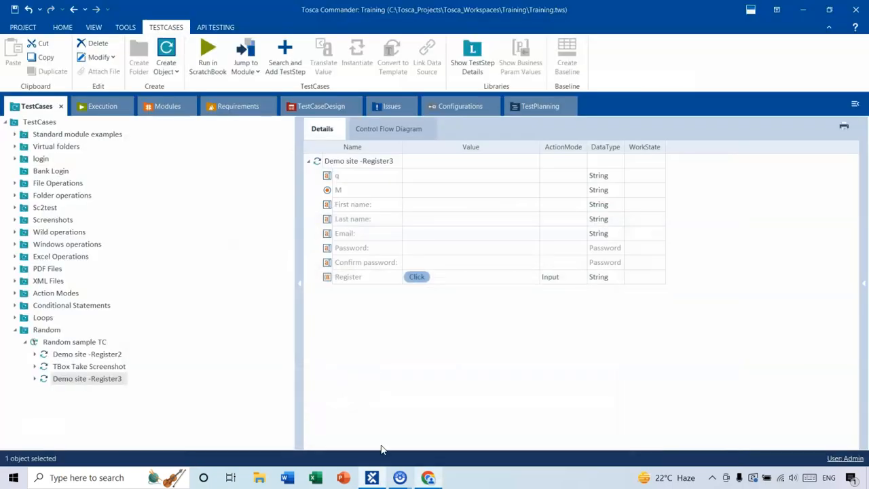
right_click(83, 345)
click(121, 165)
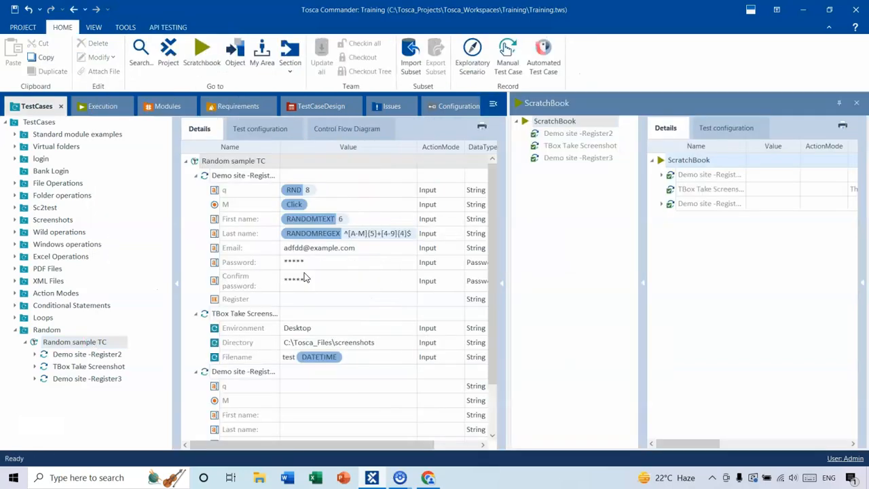
- Review the ScratchBook execution results and open the captured screenshot image from the screenshots folder
double_click(604, 104)
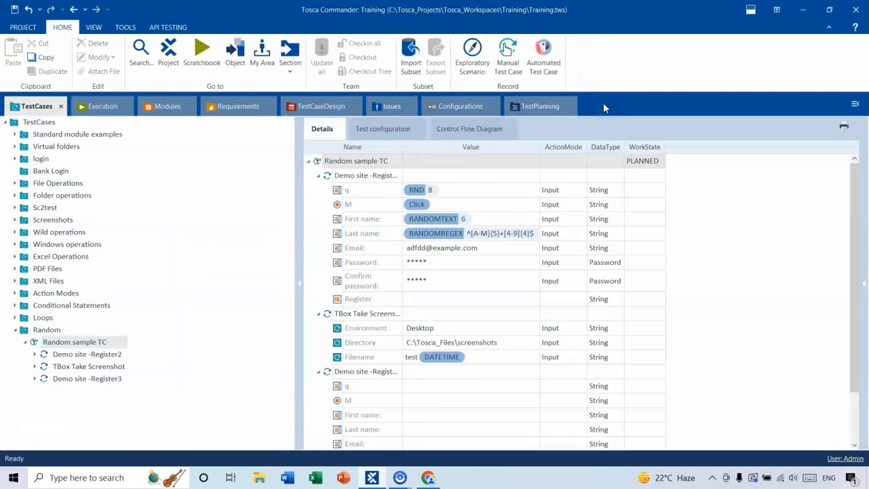
double_click(604, 104)
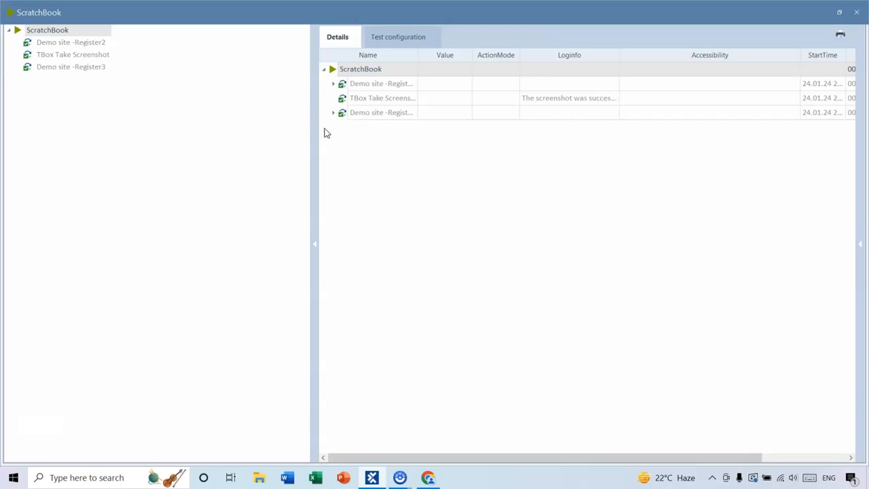
click(333, 84)
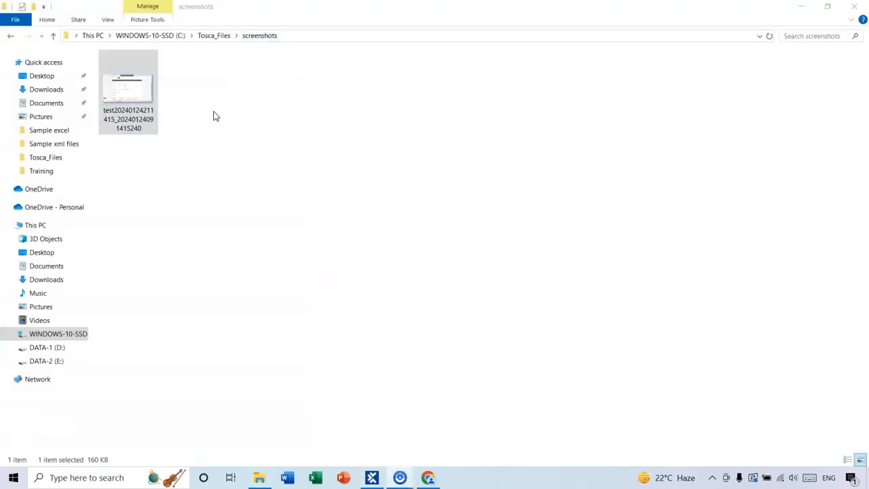
double_click(137, 92)
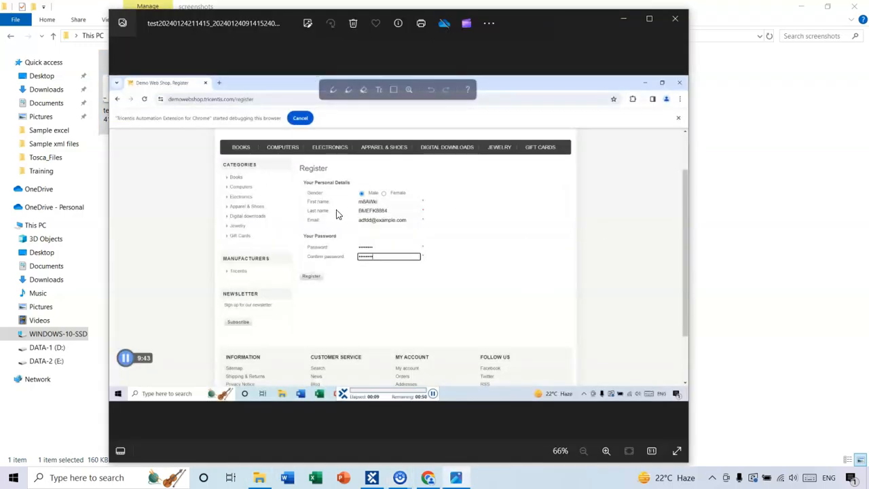